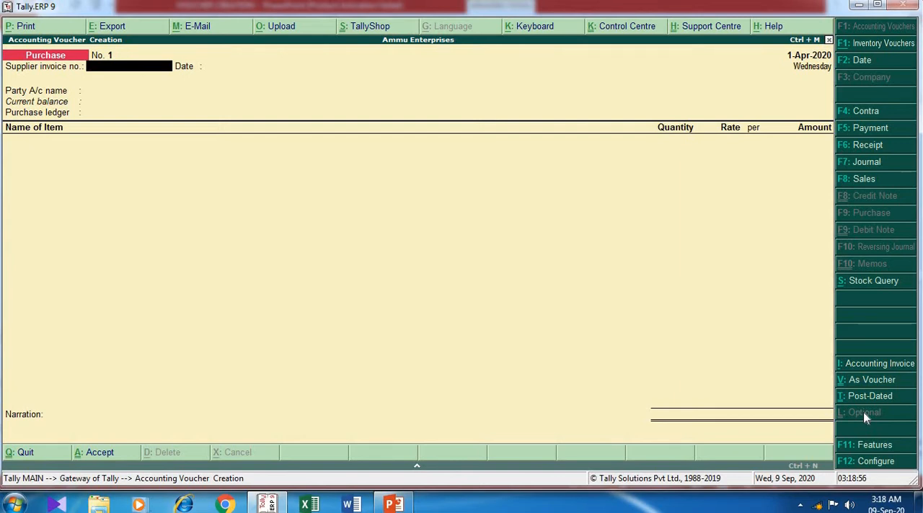
- Compare the accounting invoice, item invoice and plain voucher layouts of the purchase voucher, finishing in item invoice mode
left_click(908, 366)
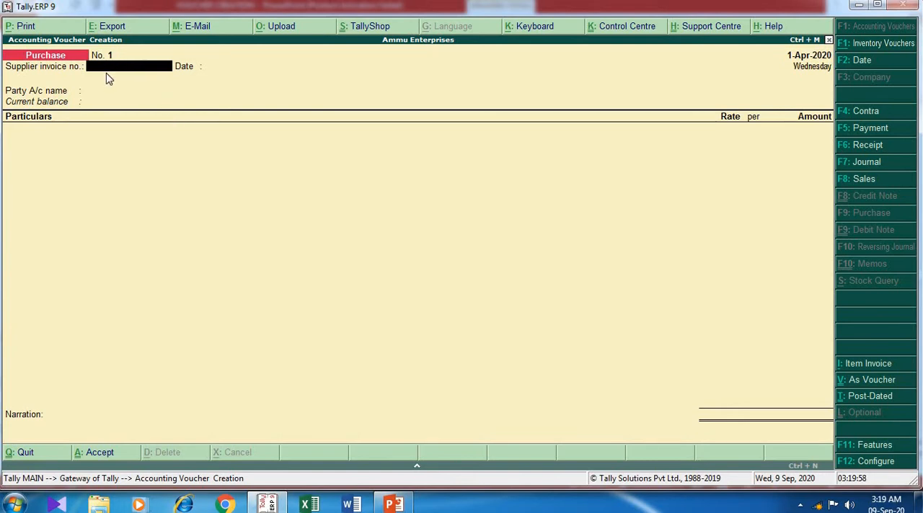
left_click(858, 365)
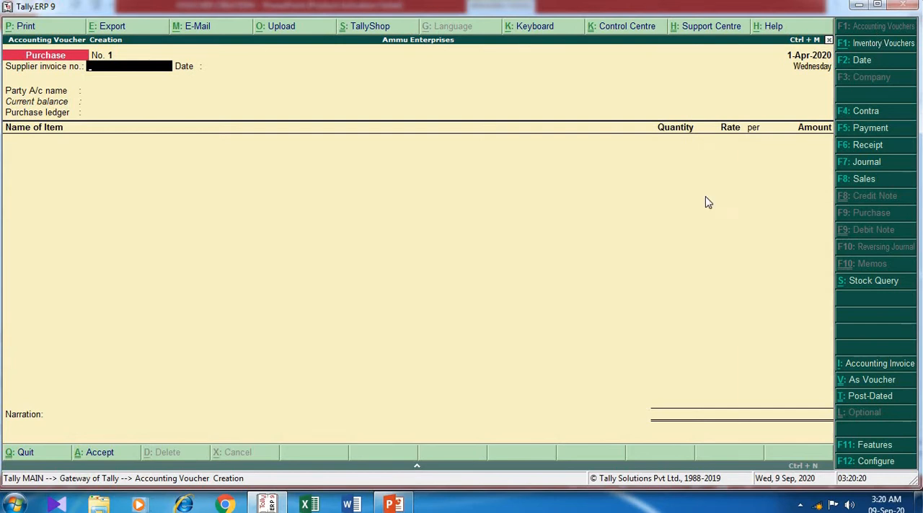
left_click(872, 368)
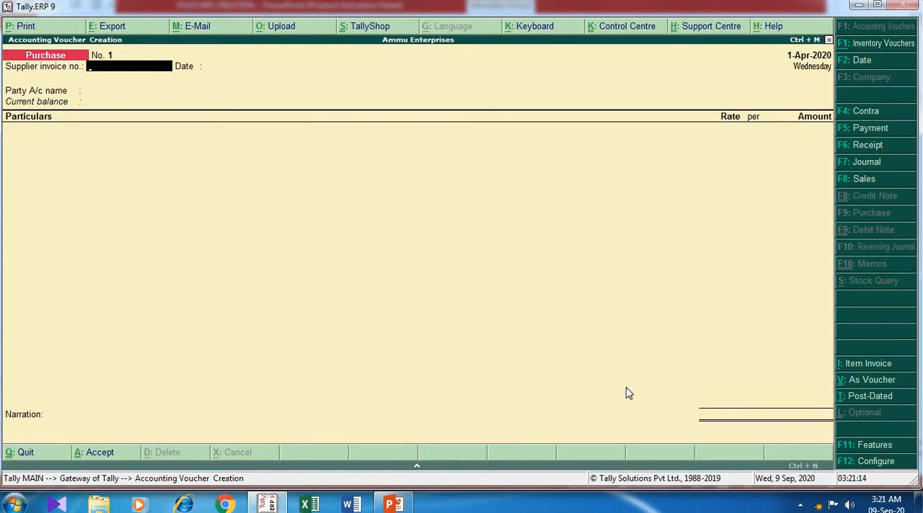
left_click(891, 388)
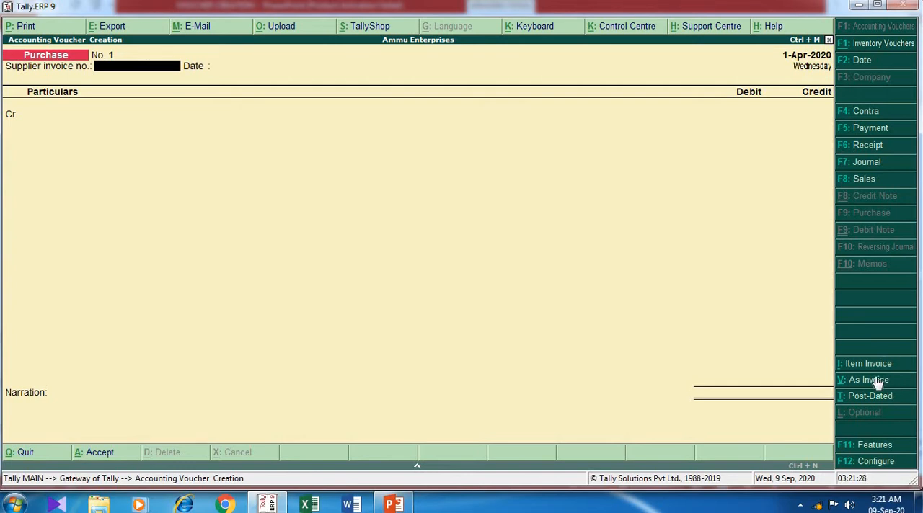
left_click(878, 368)
left_click(875, 365)
left_click(873, 385)
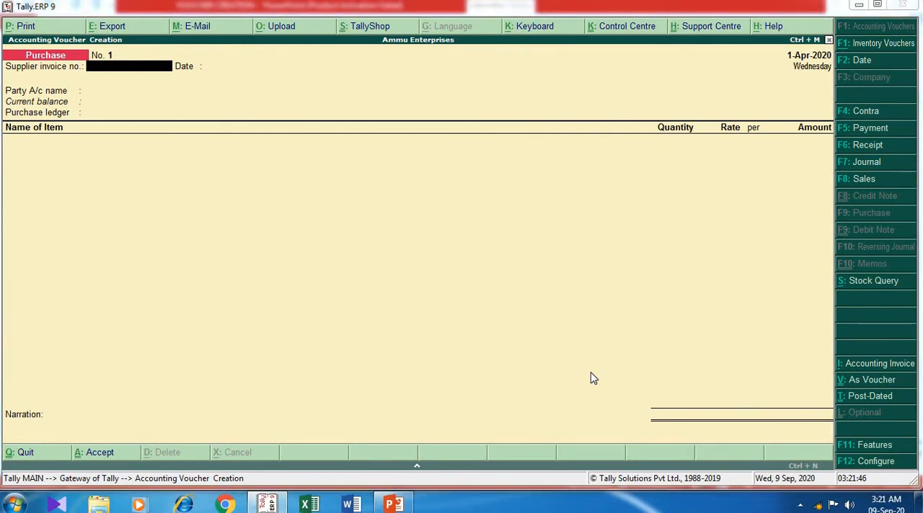
- Check the purchase details on the PowerPoint slide and enter invoice/01/2020-21 as the supplier invoice number in Tally
key("alt+Tab")
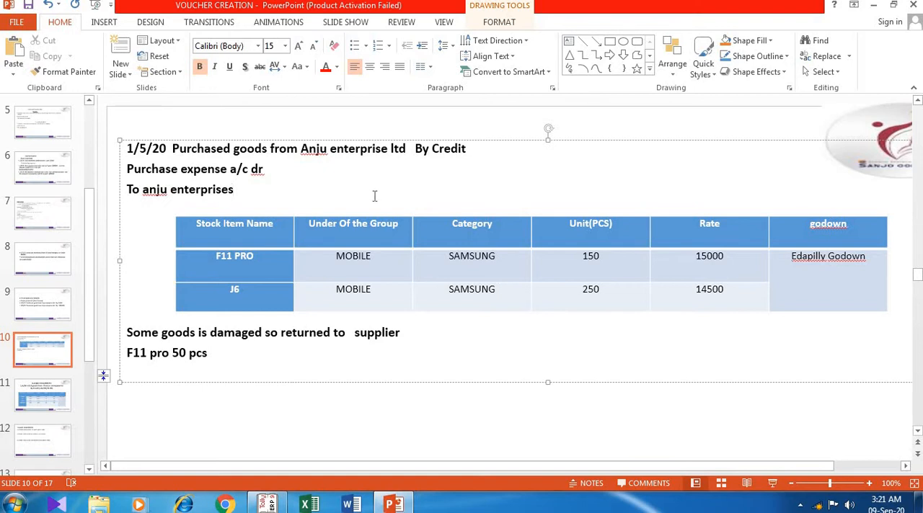
key("alt+Tab")
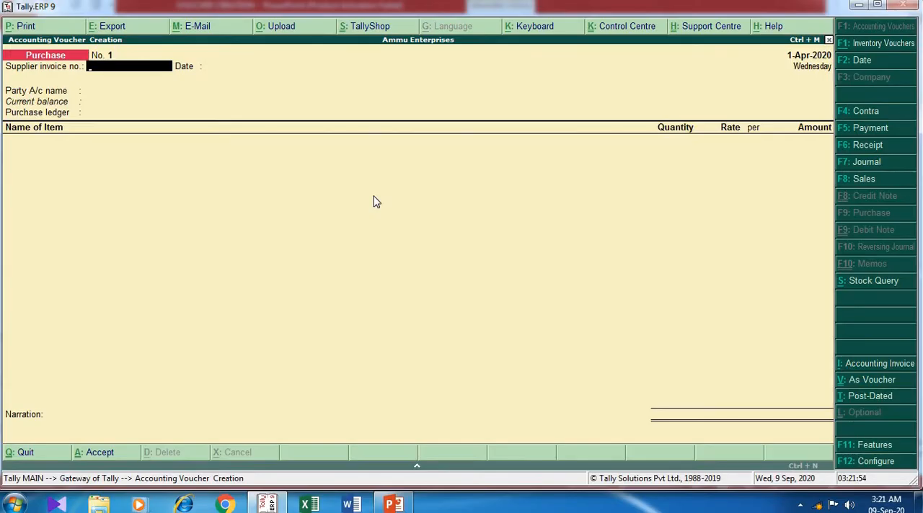
type("invoice/01/2020-")
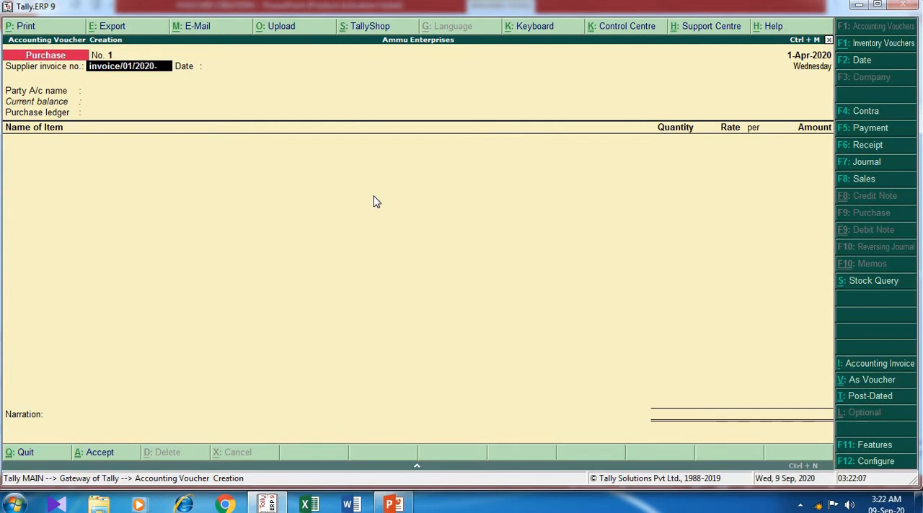
type("21")
key("Return")
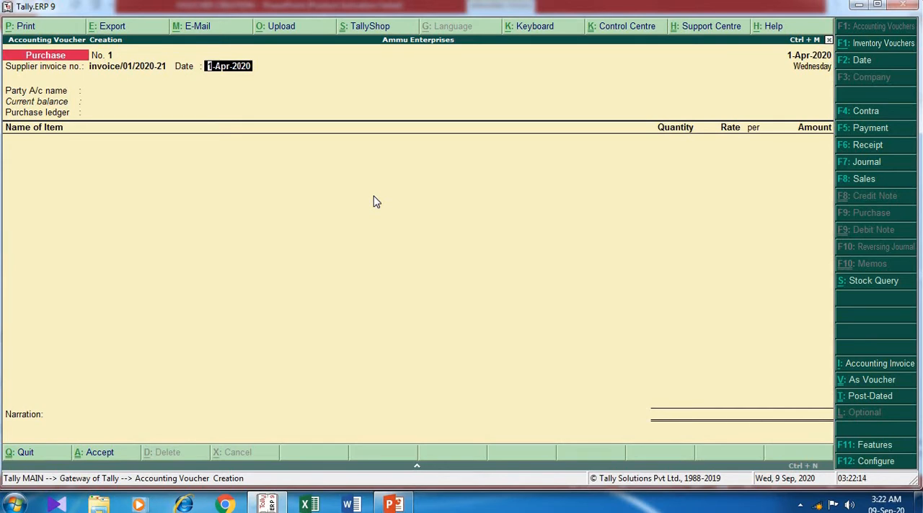
- Set the supplier invoice date to 1-May-2020
type("1/5/2")
type("0")
key("Return")
- Change the purchase voucher's date to 2-May-2020 and continue to the party account
key("alt+F2")
key("Return")
key("Return")
key("F2")
key("BackSpace")
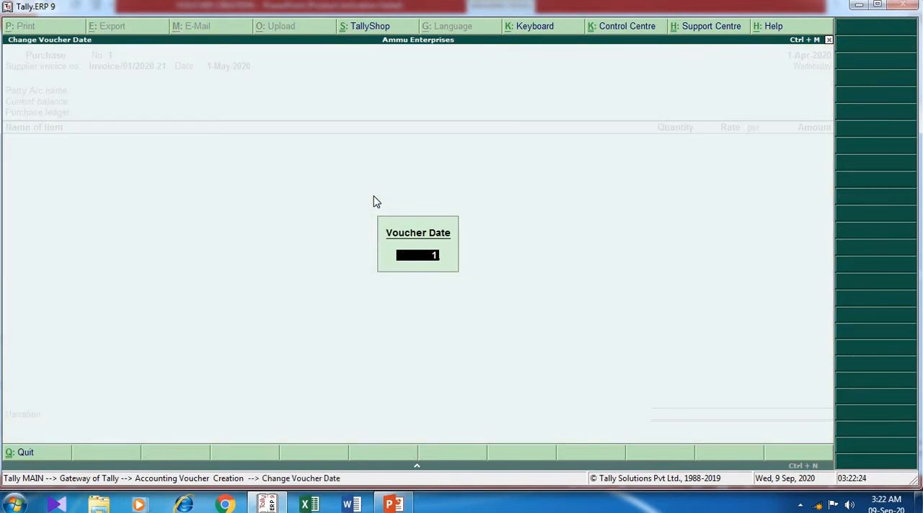
type("2/5/2020")
key("Return")
key("Return")
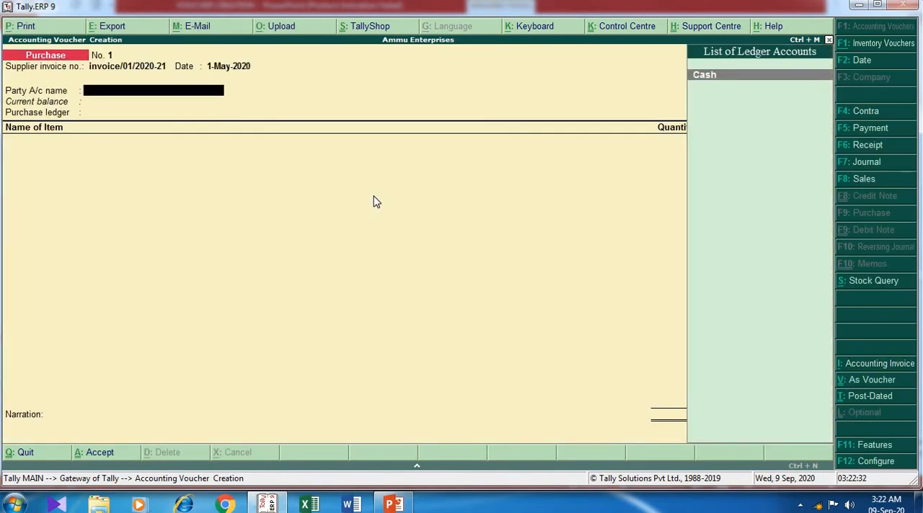
- Check the supplier on the PowerPoint slide and start a new party ledger named Anju Enterprises in Tally
key("alt+Tab")
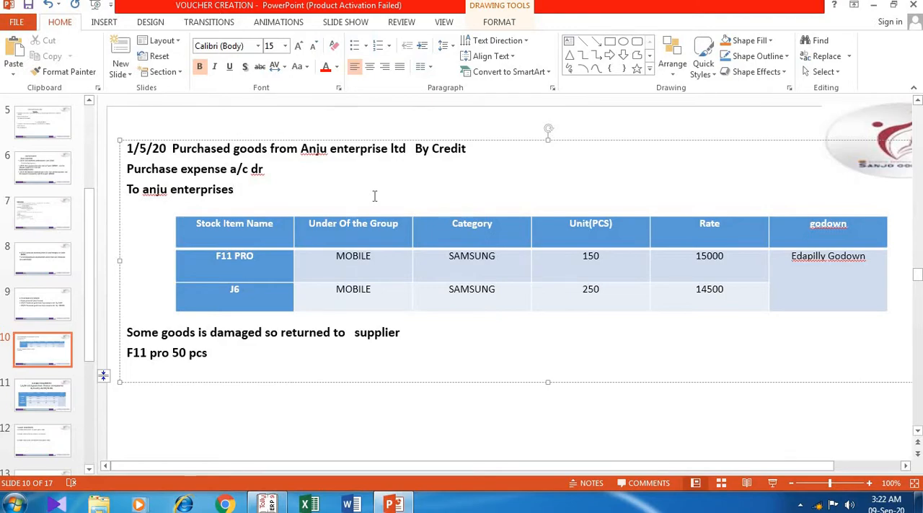
key("alt+Tab")
key("alt+c")
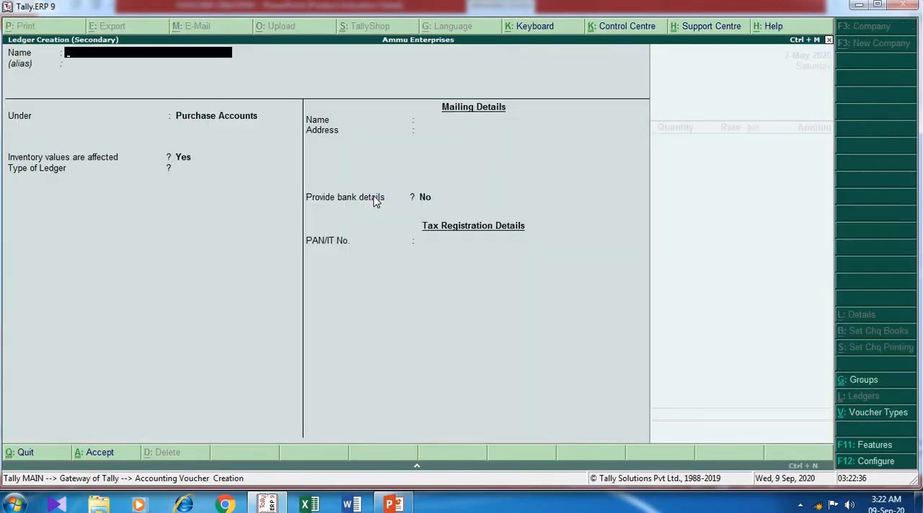
type("Anju")
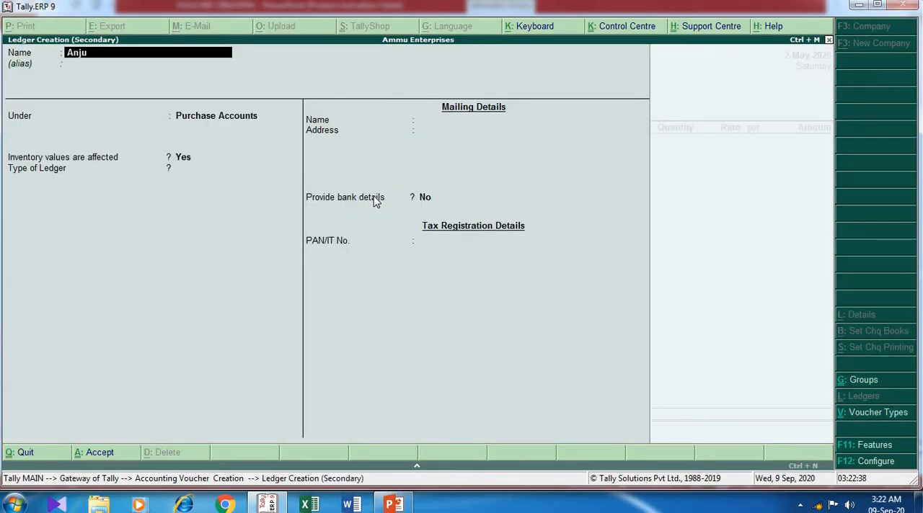
type(" Enterprises")
key("Return")
key("Return")
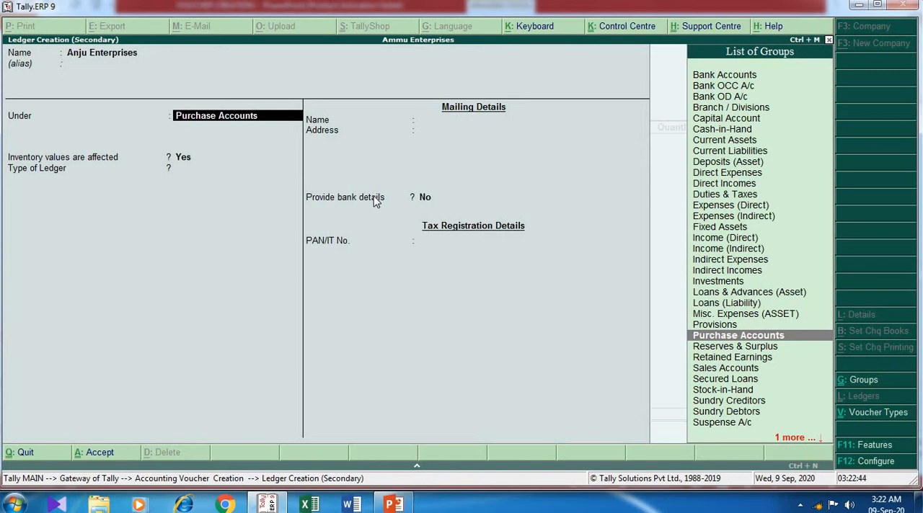
- Place the Anju Enterprises ledger under the Sundry Creditors group
type("Su")
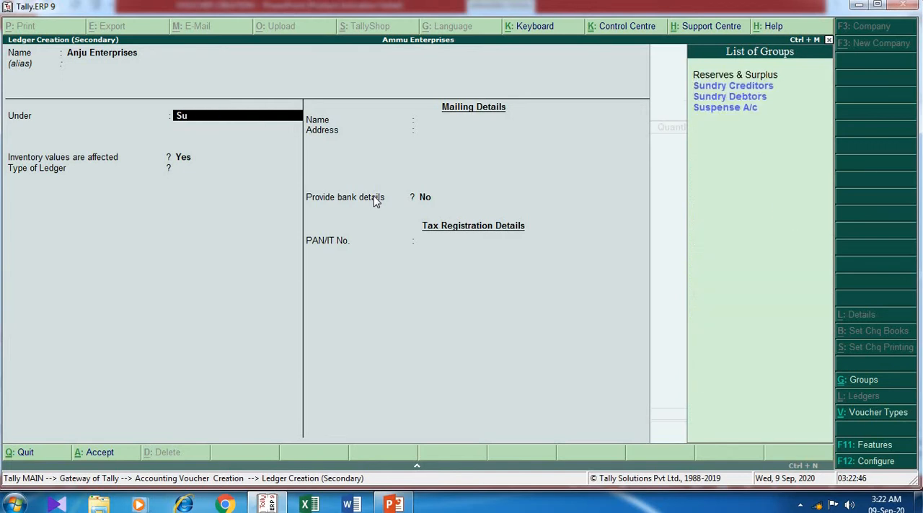
key("Down")
key("Up")
key("Return")
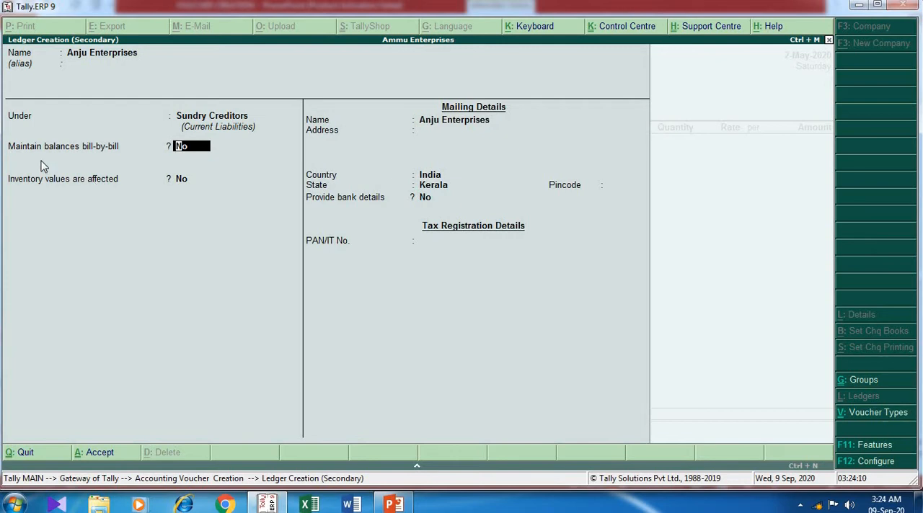
- Review the bill-wise details option in the company's accounting features
key("F11")
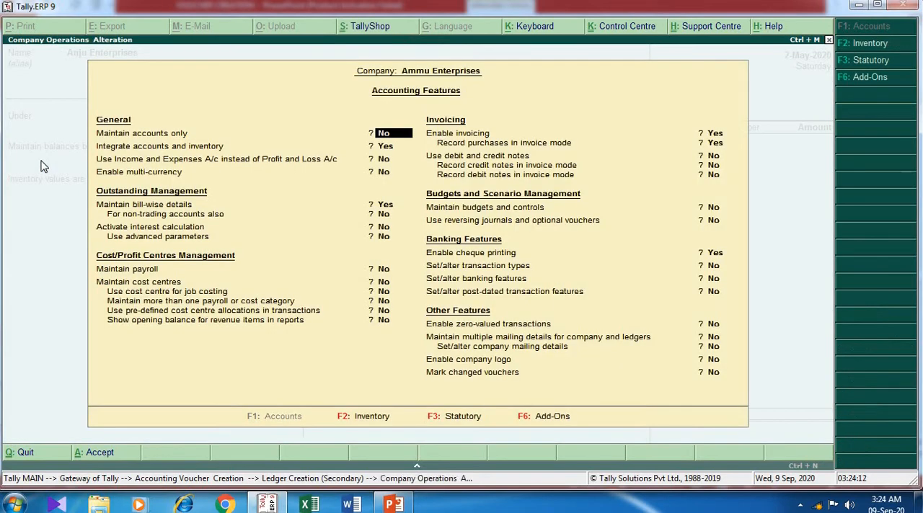
key("Return")
key("Return")
key("Return")
key("Return")
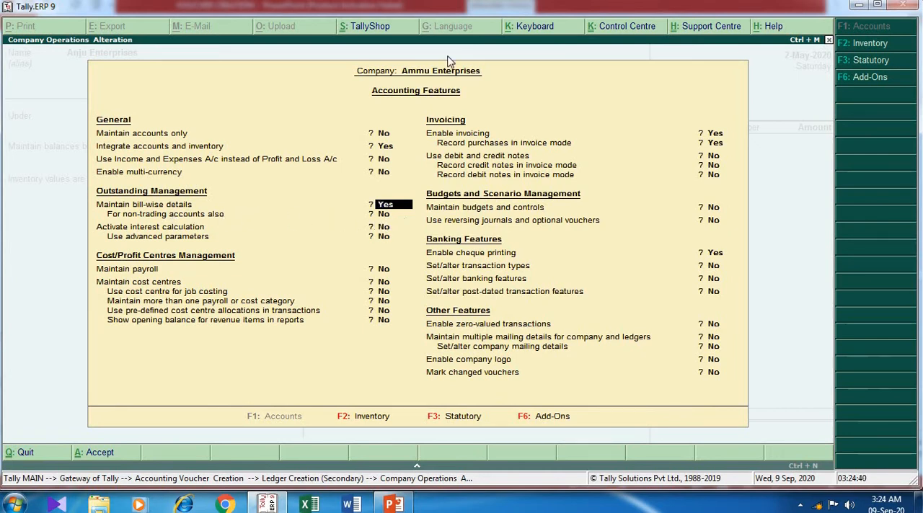
key("ctrl+a")
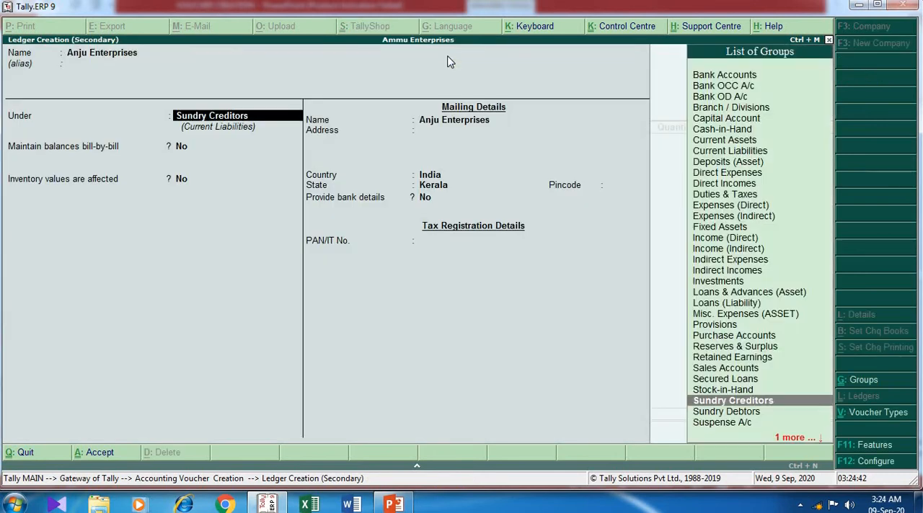
- Set the supplier ledger to maintain balances bill-by-bill, save it as the voucher's party and accept the default party details
key("Return")
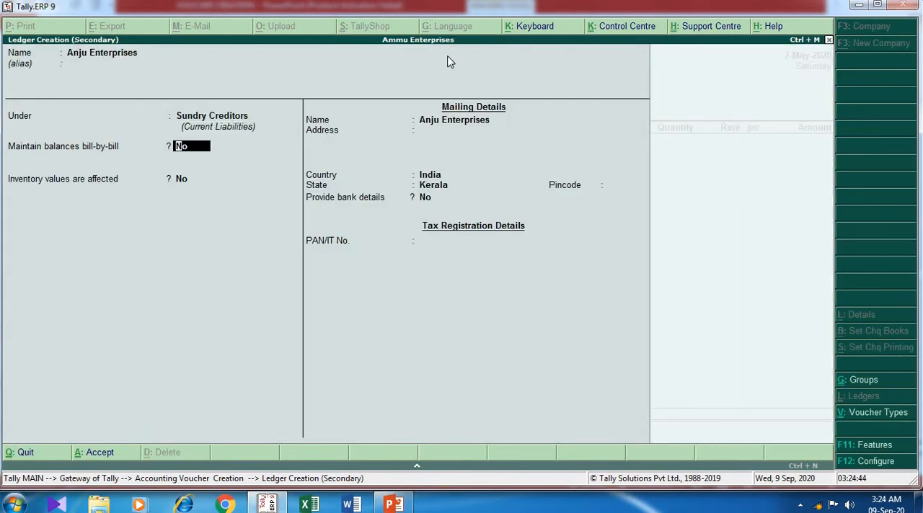
type("yes")
key("ctrl+a")
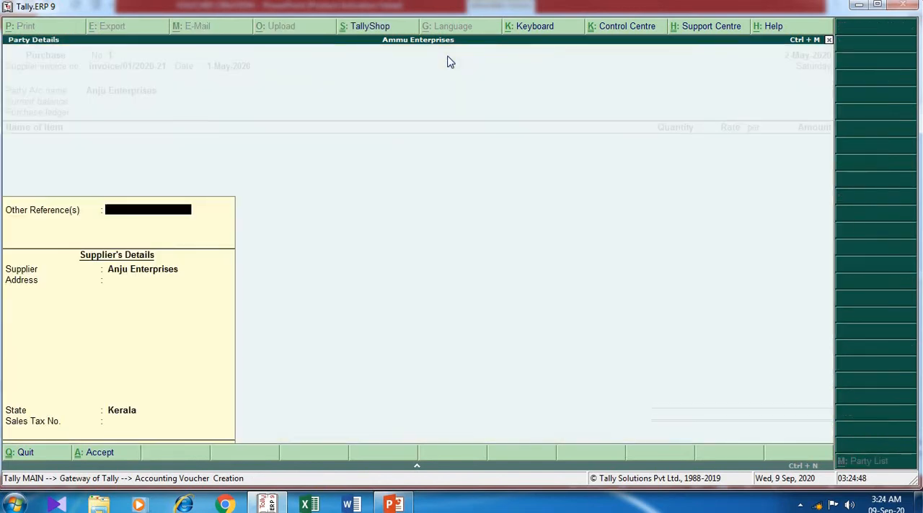
key("Return")
key("Return")
key("Return")
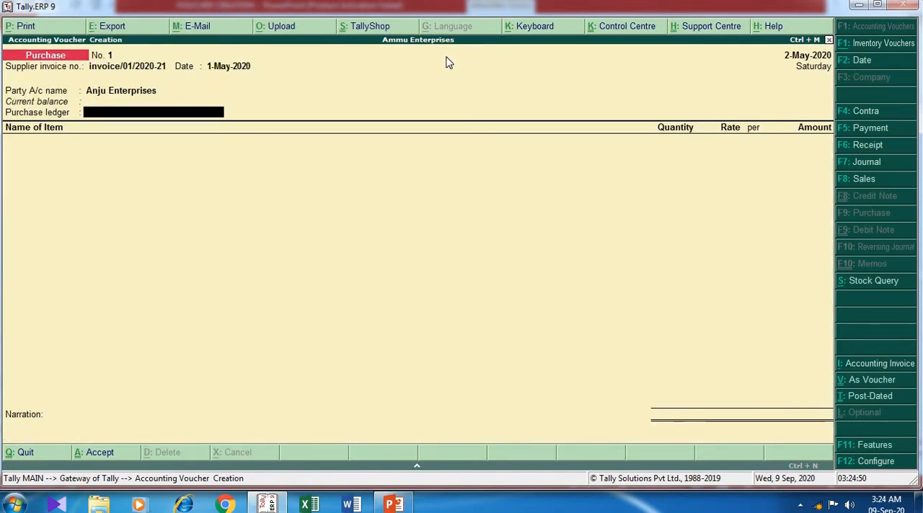
- Start a new ledger named Purchase for the voucher's purchase ledger
key("alt+c")
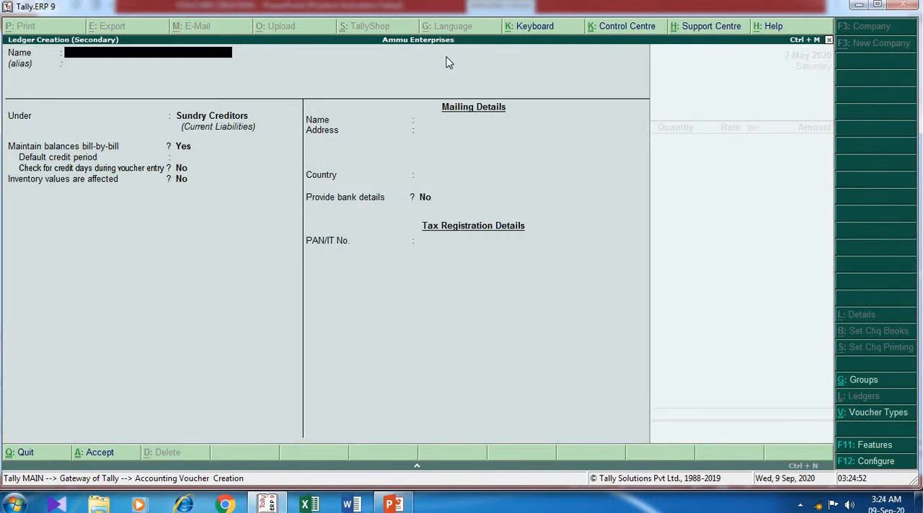
type("Purc")
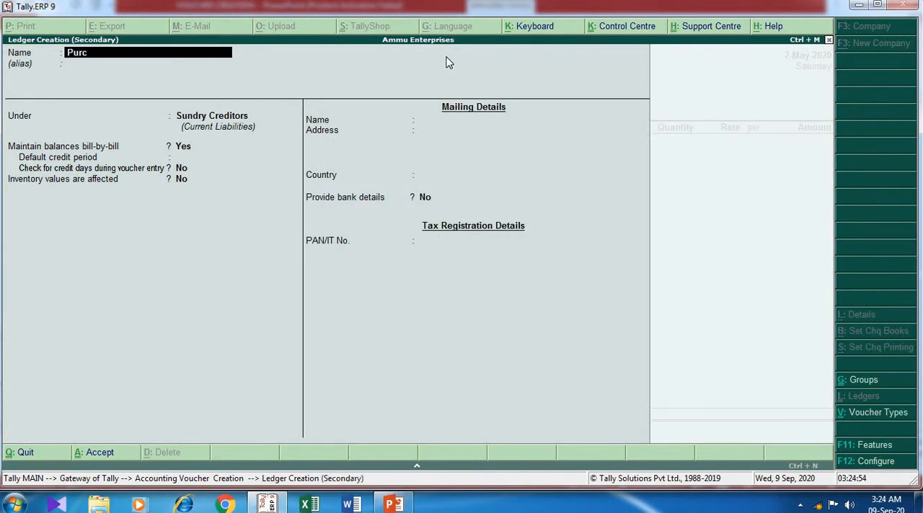
type("hase")
key("Return")
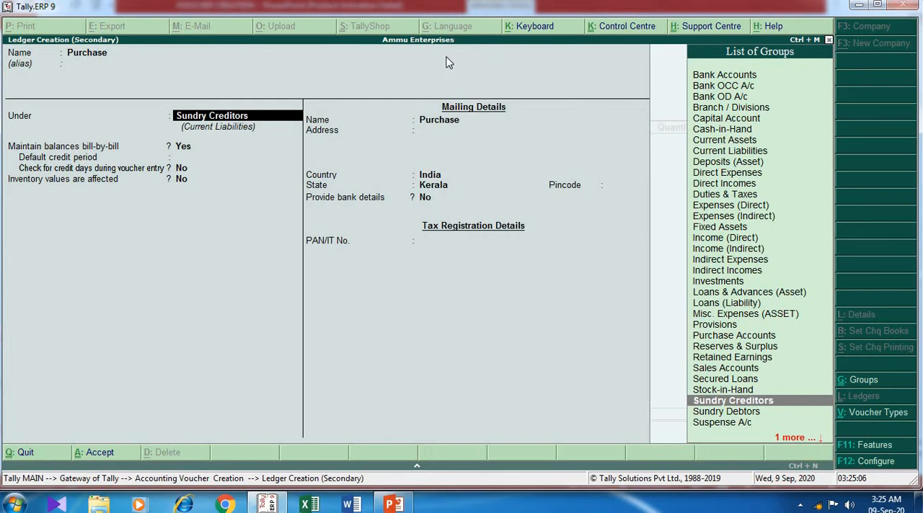
- Place the Purchase ledger under Purchase Accounts, keep inventory values affected at Yes, and save it into the voucher
type("Pu")
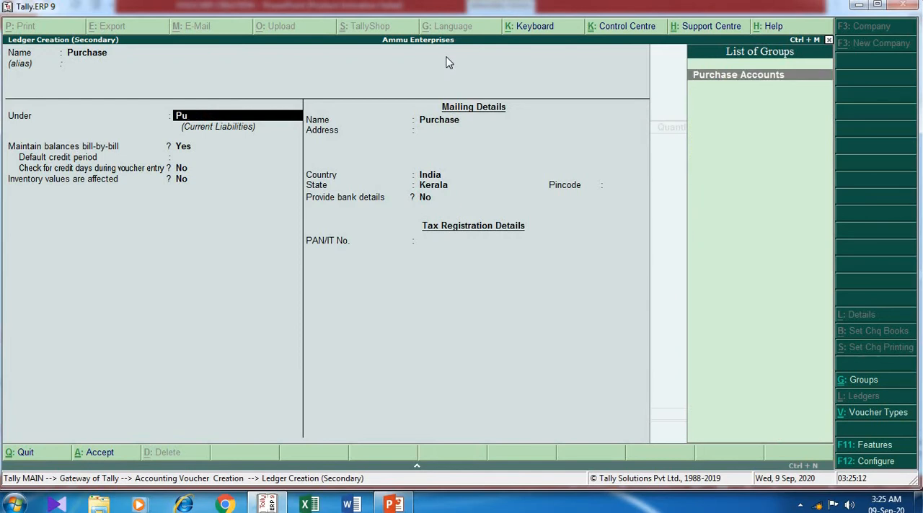
key("Return")
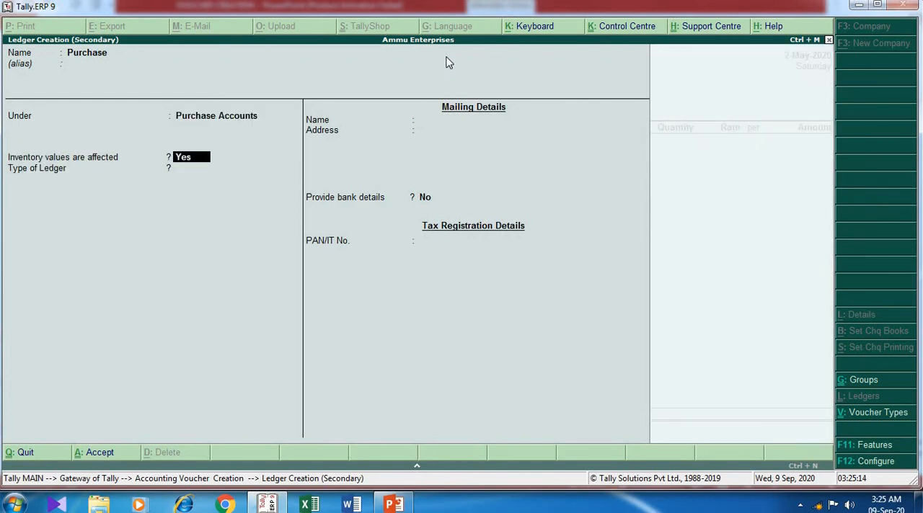
key("Return")
key("Return")
key("Return")
key("Return")
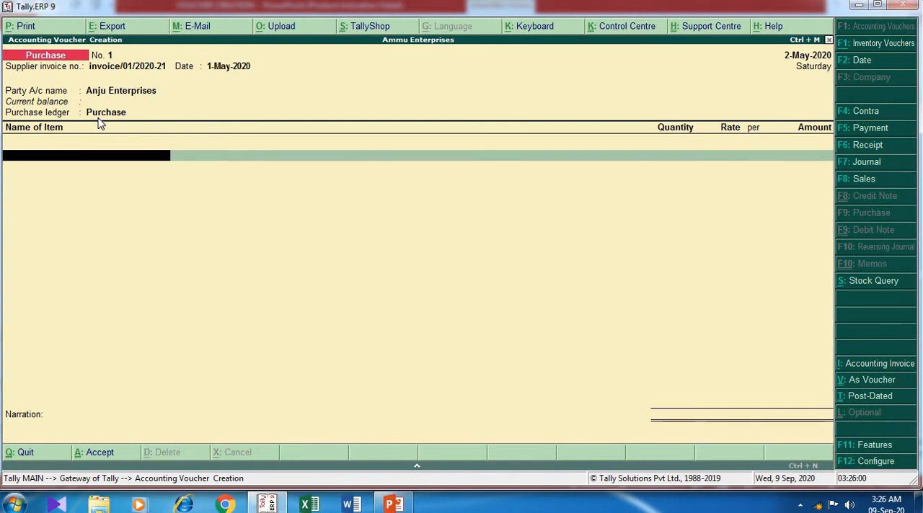
- Start a new stock item for the voucher and name it F11 Pro, checking the item details on the PowerPoint slide
key("alt+c")
key("alt+Tab")
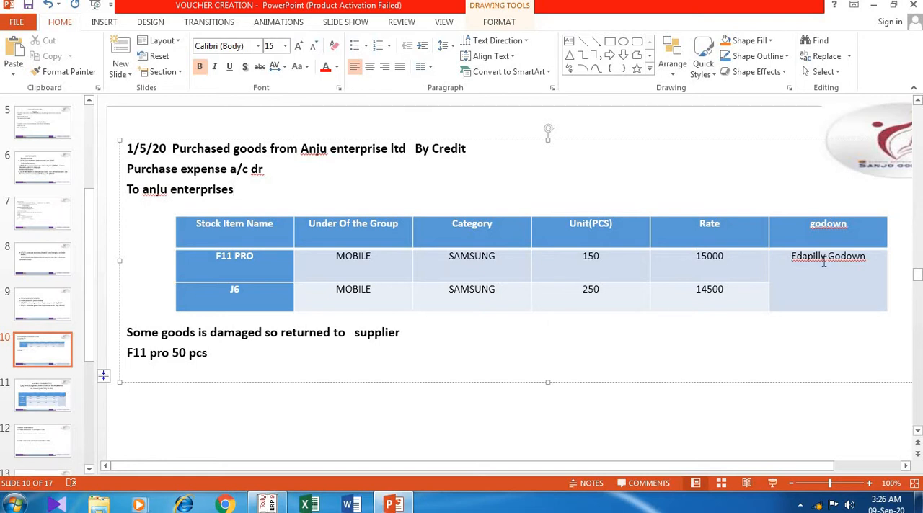
key("alt+Tab")
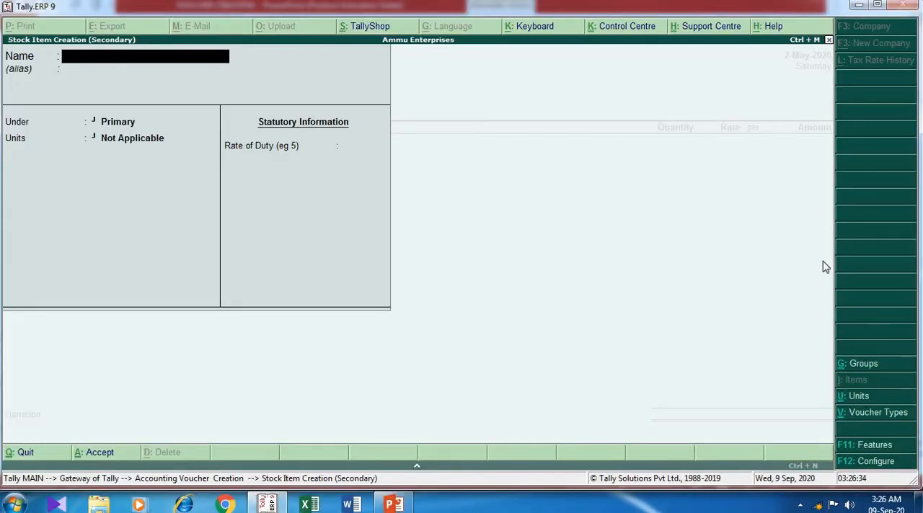
type("F11 Pro")
key("Return")
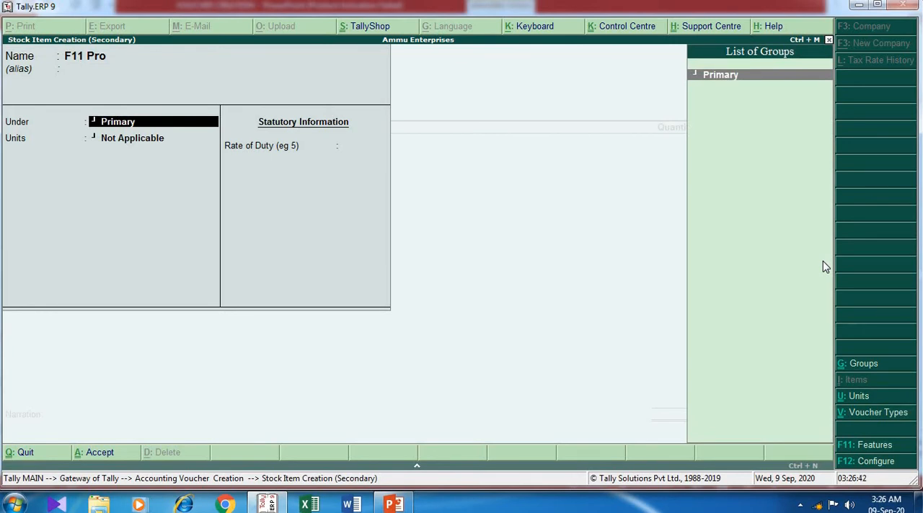
- Create a stock group named Mobile under Primary and assign it as the F11 Pro item's group
key("alt+c")
type("Mobile")
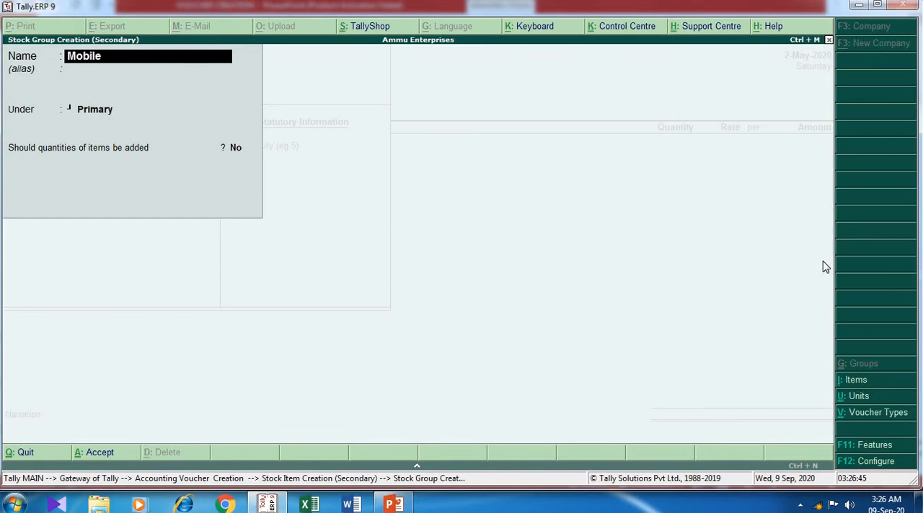
key("Return")
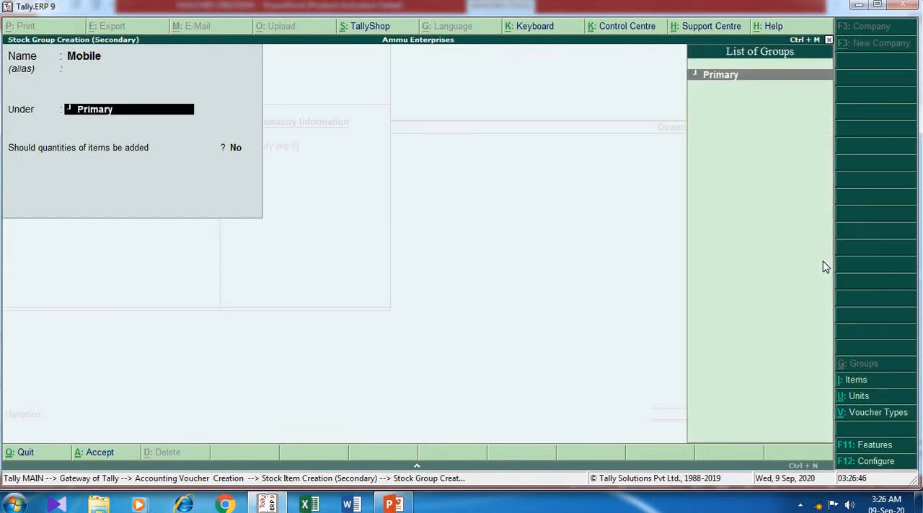
key("Return")
key("Return")
key("Return")
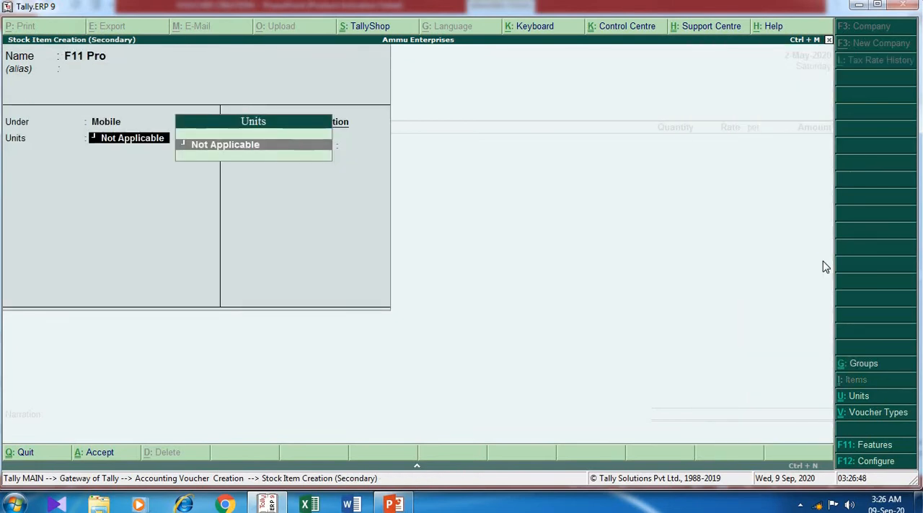
- Check the F11 Pro's category on the PowerPoint slide and enable stock categories in Tally's inventory features
key("alt+Tab")
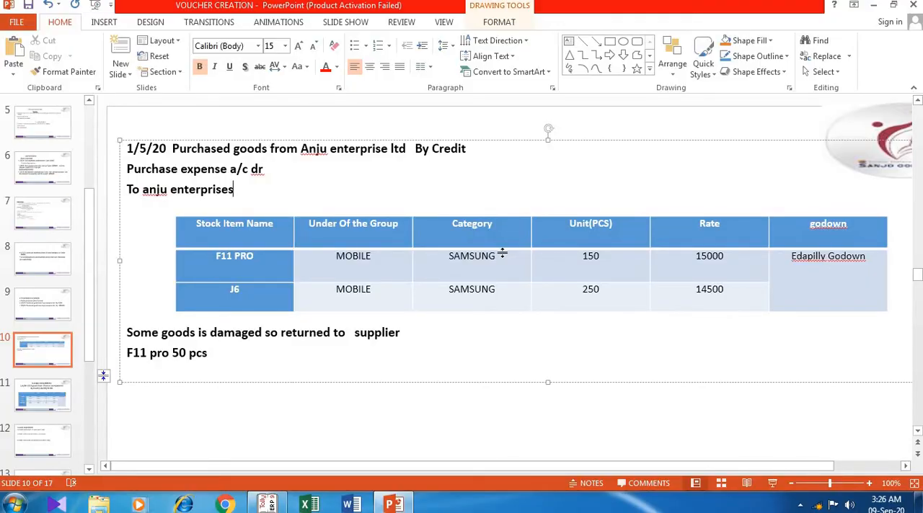
key("alt+Tab")
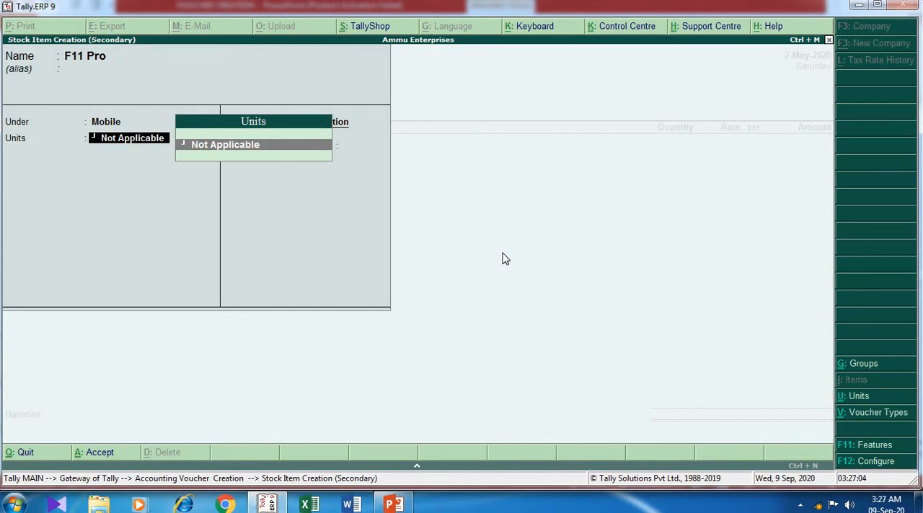
key("F11")
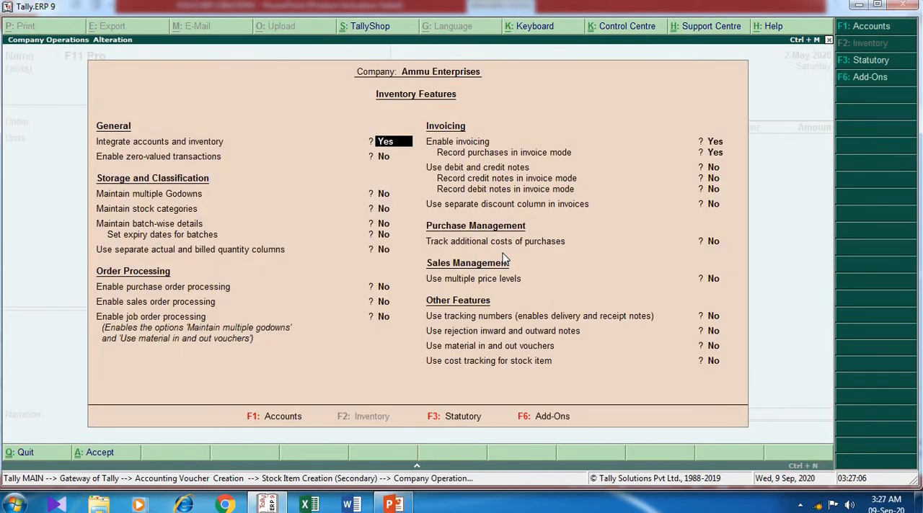
key("Return")
key("Return")
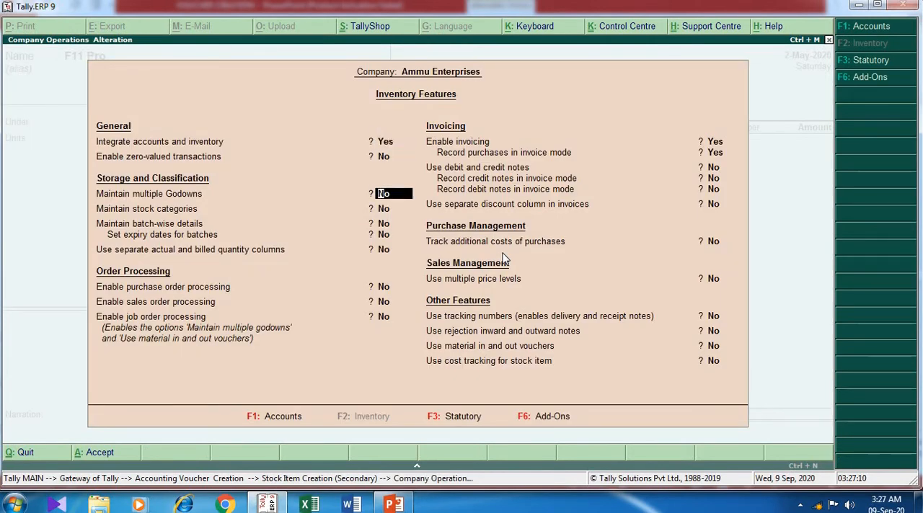
key("Return")
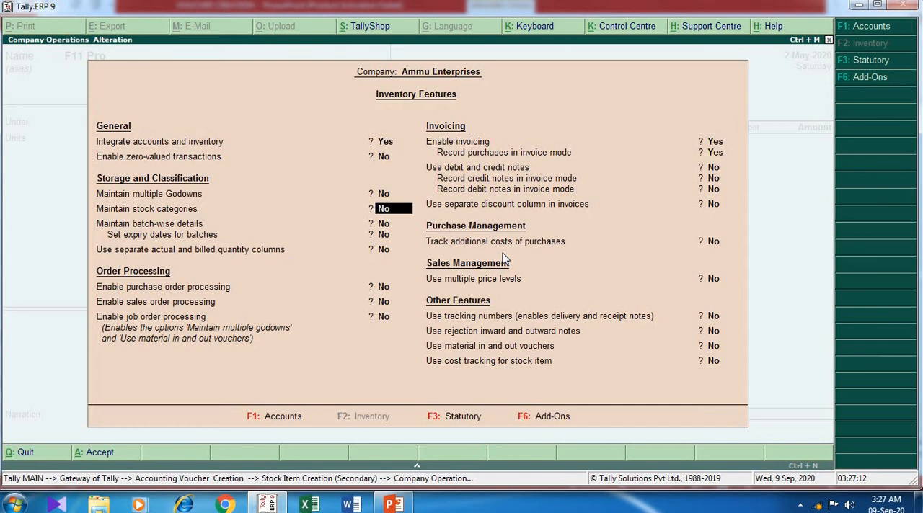
type("yes")
key("Return")
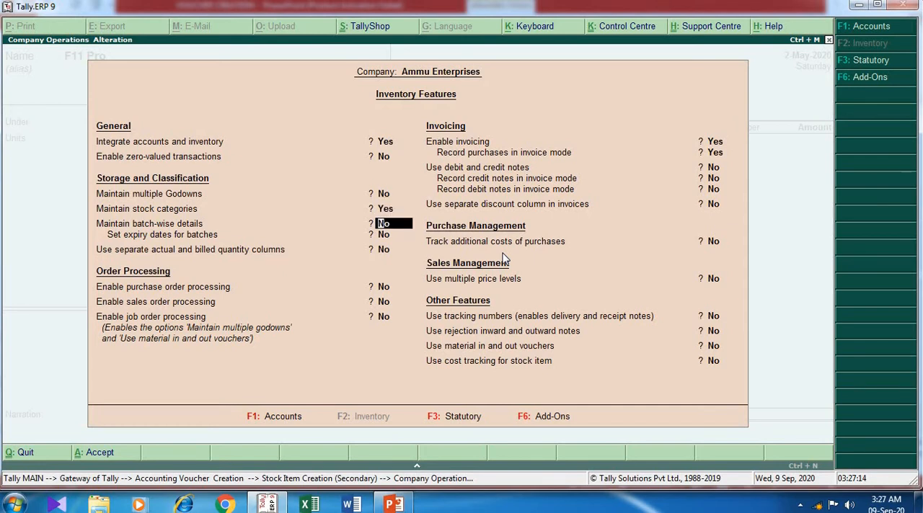
key("ctrl+a")
- Create a stock category named Samsung under Primary and assign it to the F11 Pro item
key("Return")
key("Return")
key("Return")
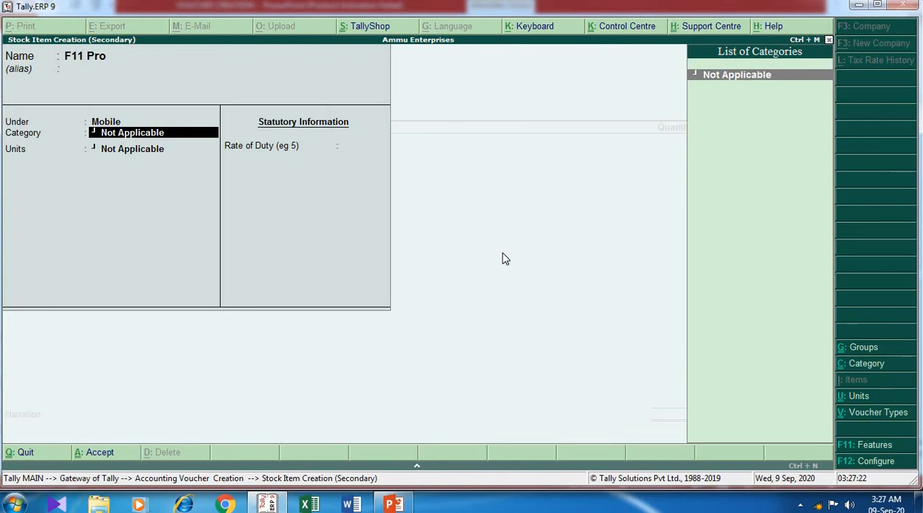
key("alt+c")
type("msung")
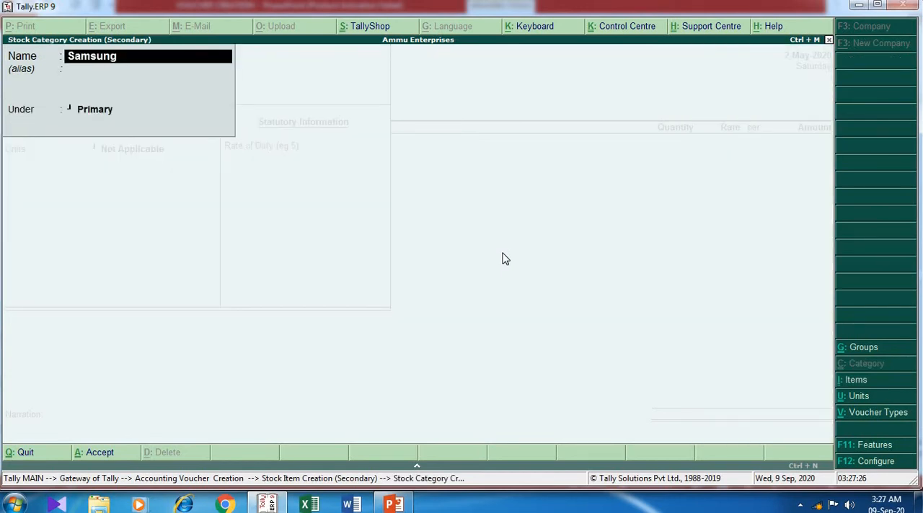
key("Return")
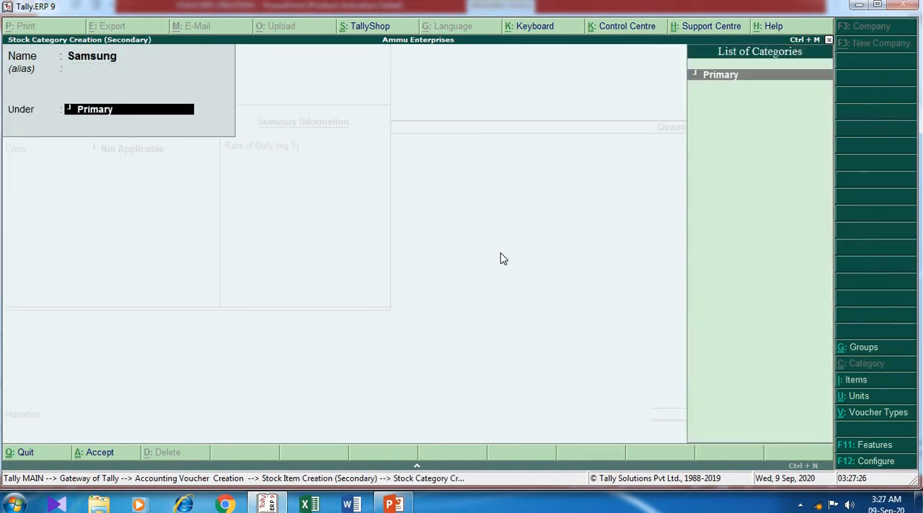
key("Return")
key("Return")
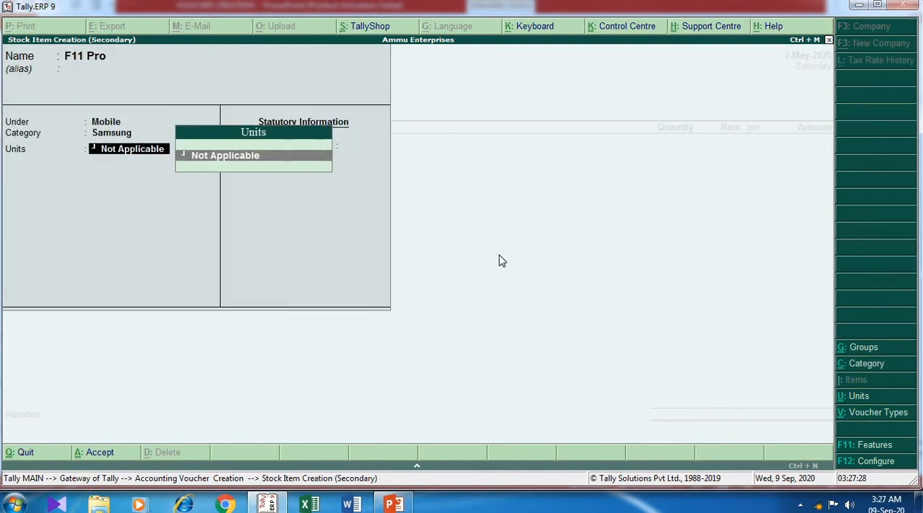
- Create a simple unit with symbol pcs, formal name Pieces and 0 decimal places as the F11 Pro's unit, checking the PowerPoint slide
key("alt+c")
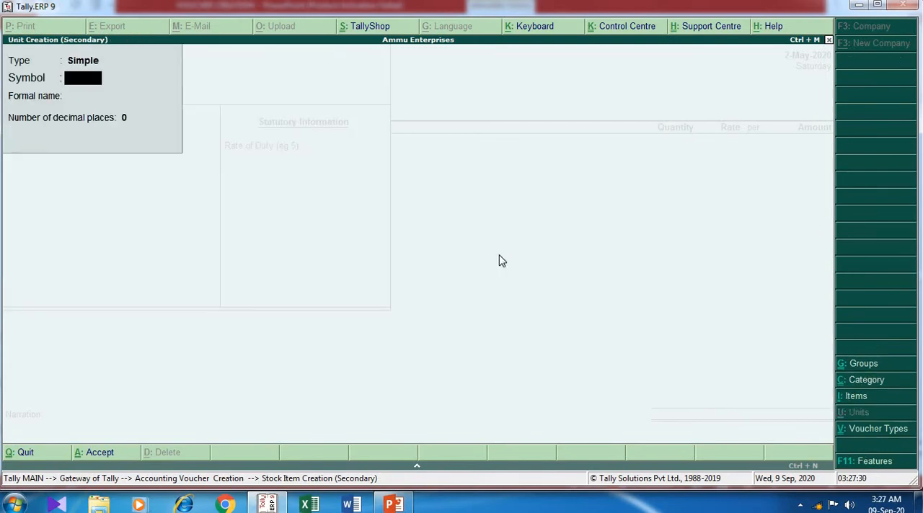
type("pcs")
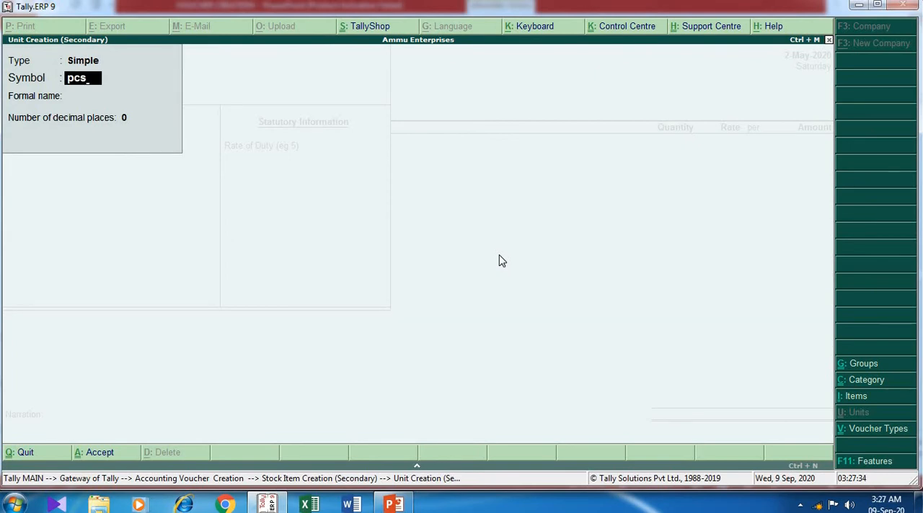
key("alt+Tab")
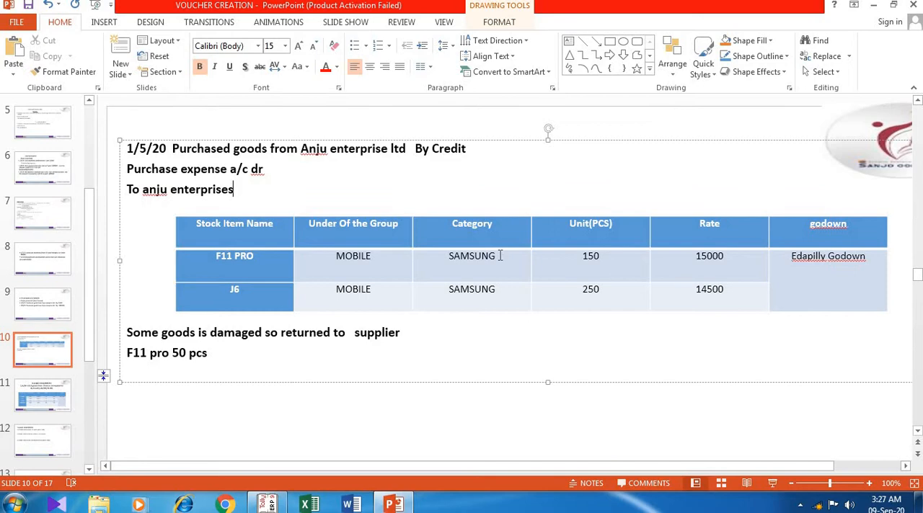
key("alt+Tab")
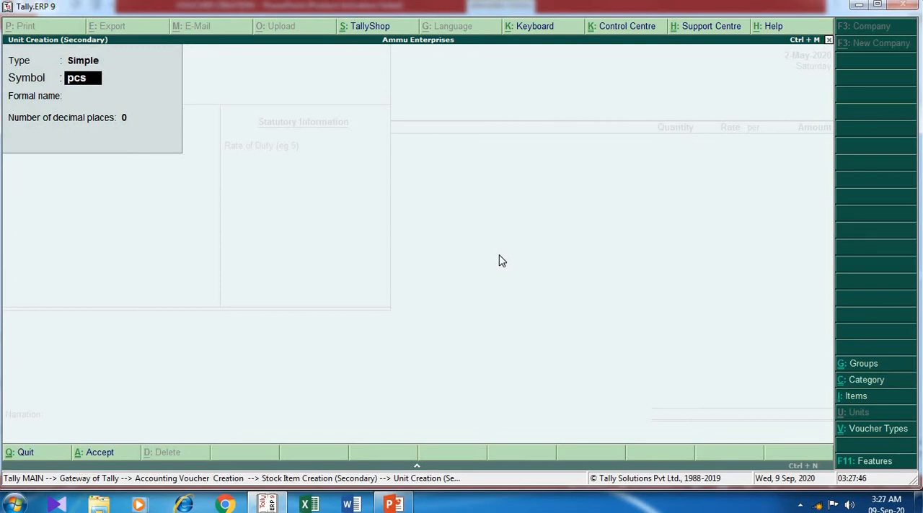
key("Return")
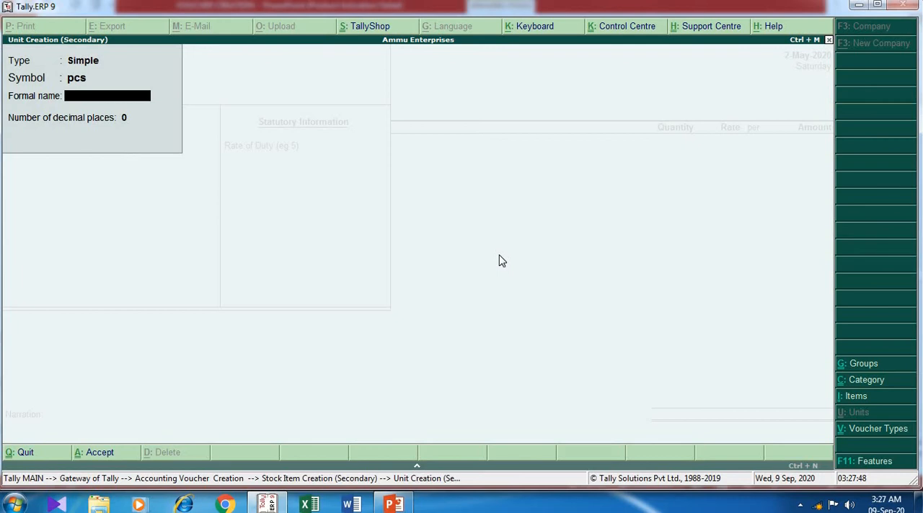
type("Pieces")
key("Return")
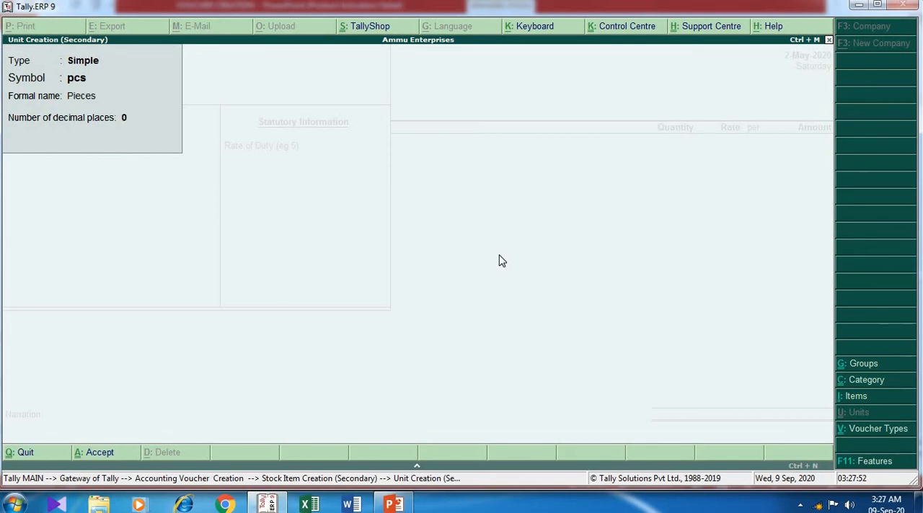
key("Return")
key("Return")
key("Return")
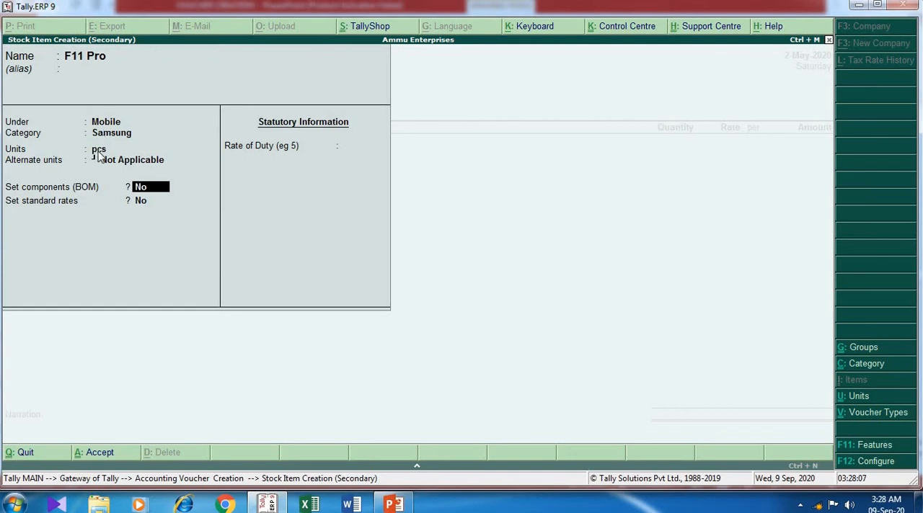
- Save the F11 Pro stock item and choose it as the purchase voucher's first item
key("ctrl+a")
key("Return")
key("Return")
key("Return")
key("Return")
key("Return")
key("Return")
key("Return")
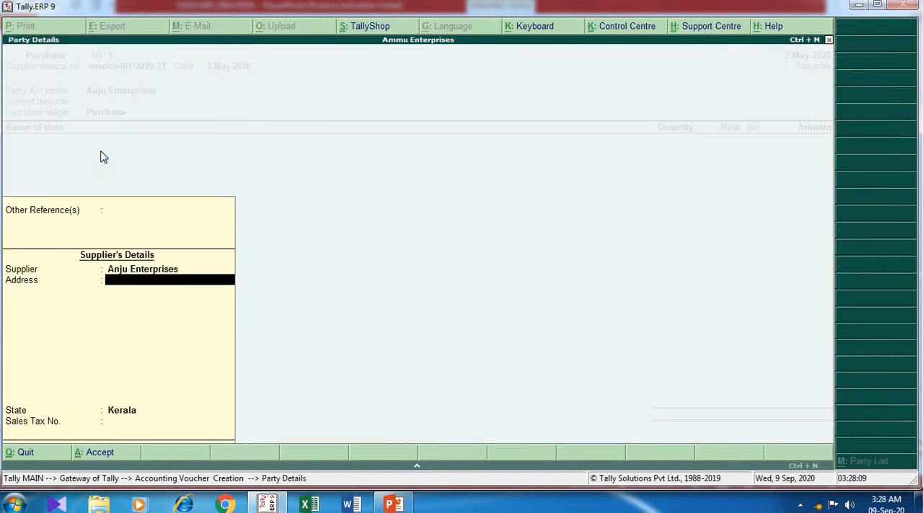
key("Return")
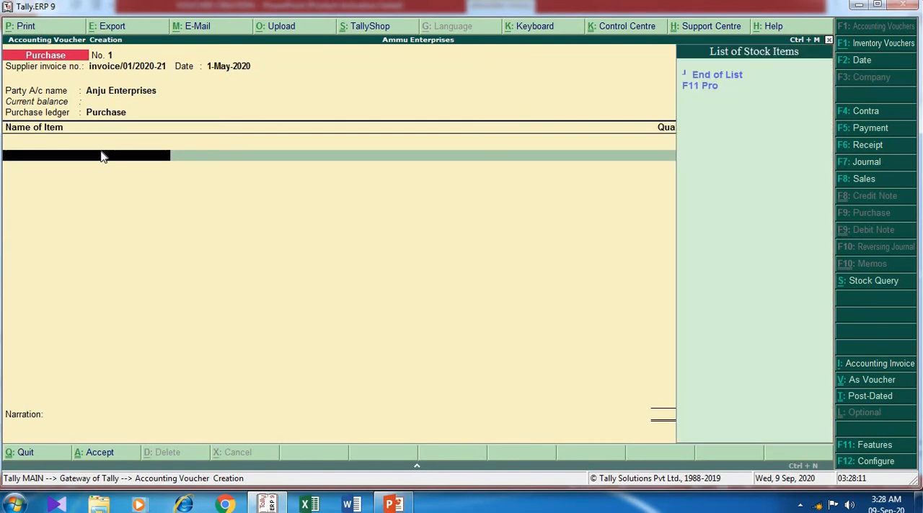
key("Down")
key("Return")
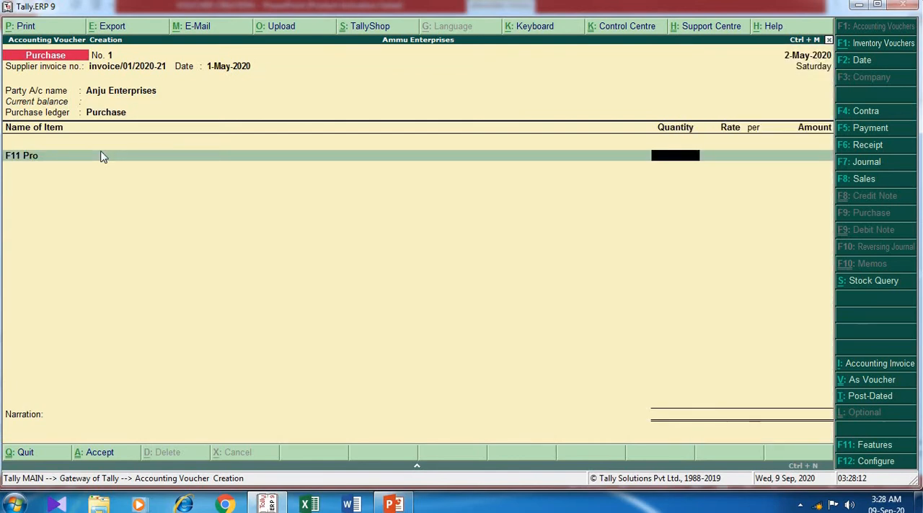
- Check the godown on the PowerPoint slide and enable multiple godowns in Tally's inventory features
key("alt+Tab")
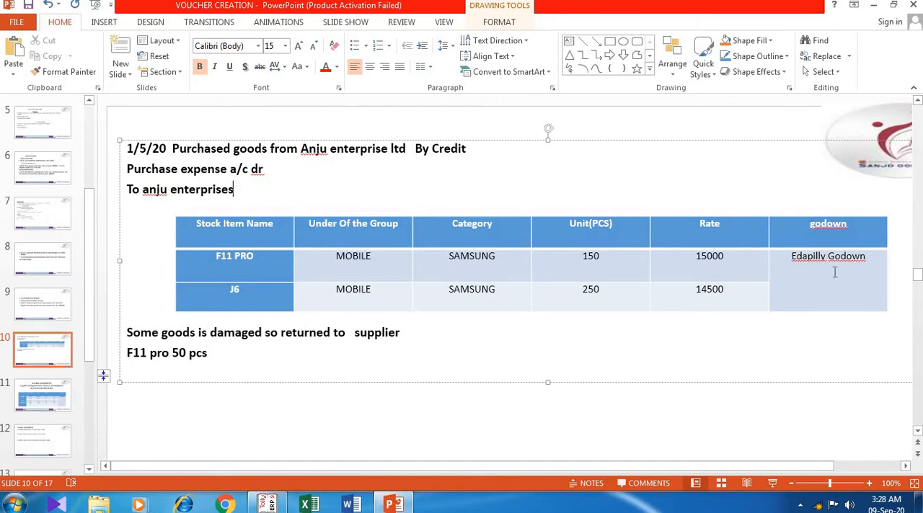
key("alt+Tab")
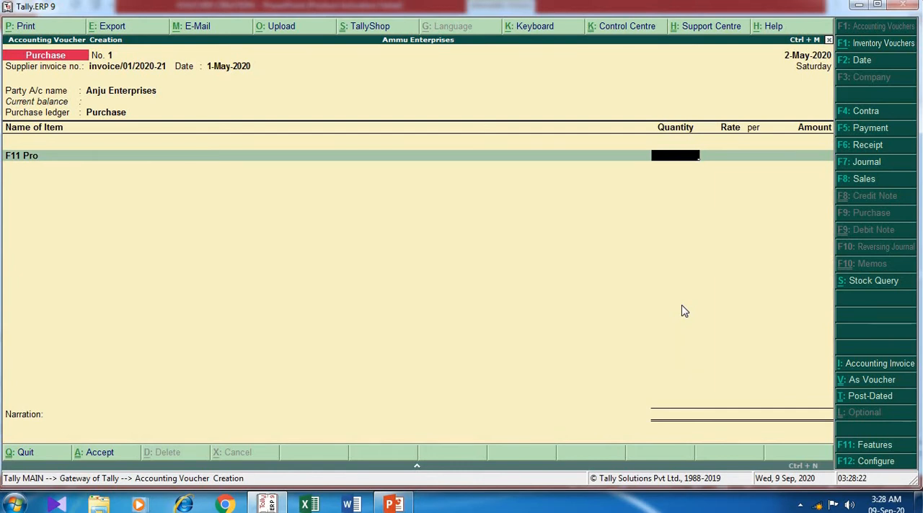
key("F11")
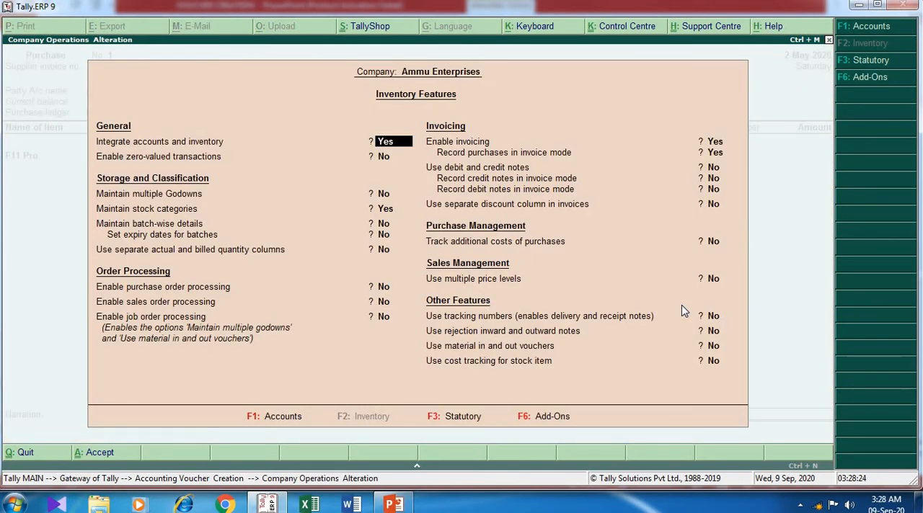
key("Return")
key("Return")
key("Return")
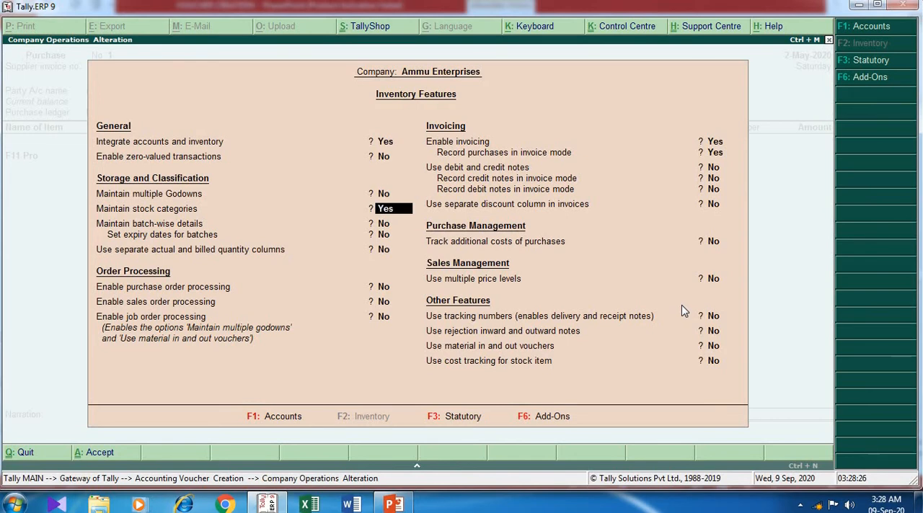
key("Up")
type("ye")
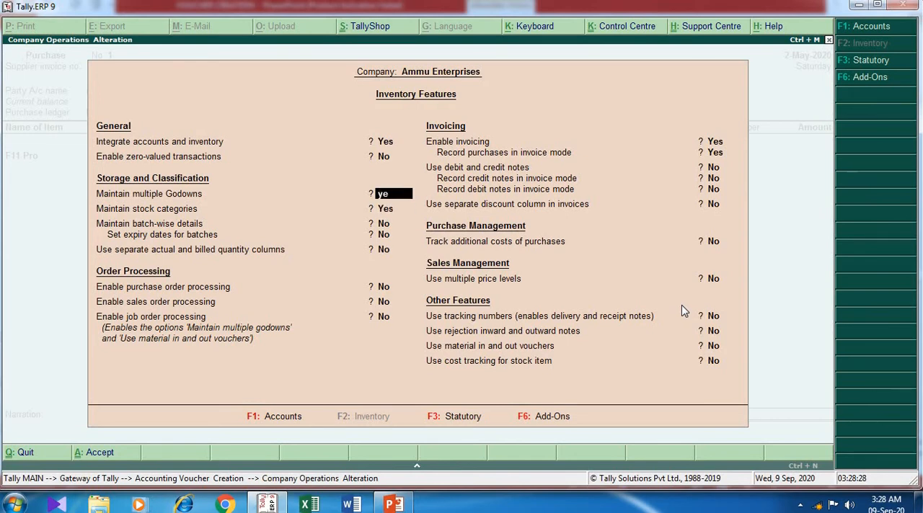
key("Return")
key("ctrl+a")
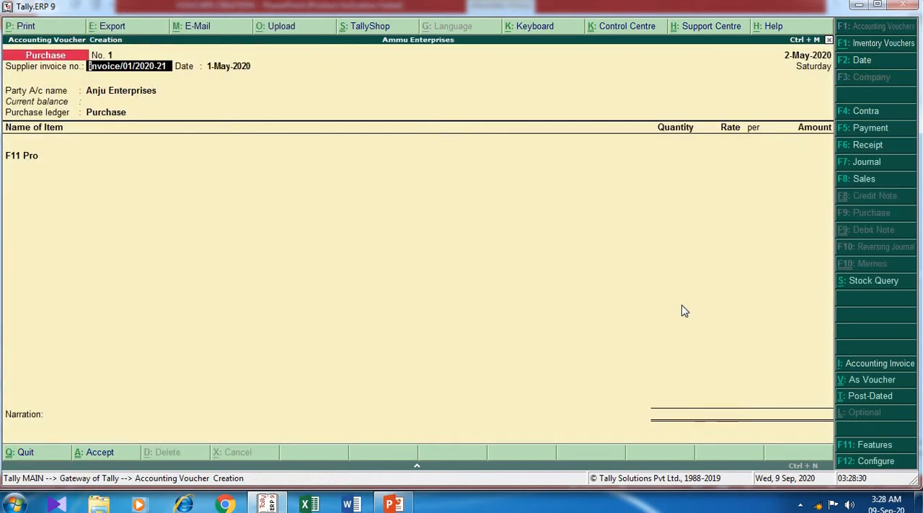
- Keep the voucher's invoice and supplier details and open the godown allocation for the F11 Pro item
key("Return")
key("Return")
key("Return")
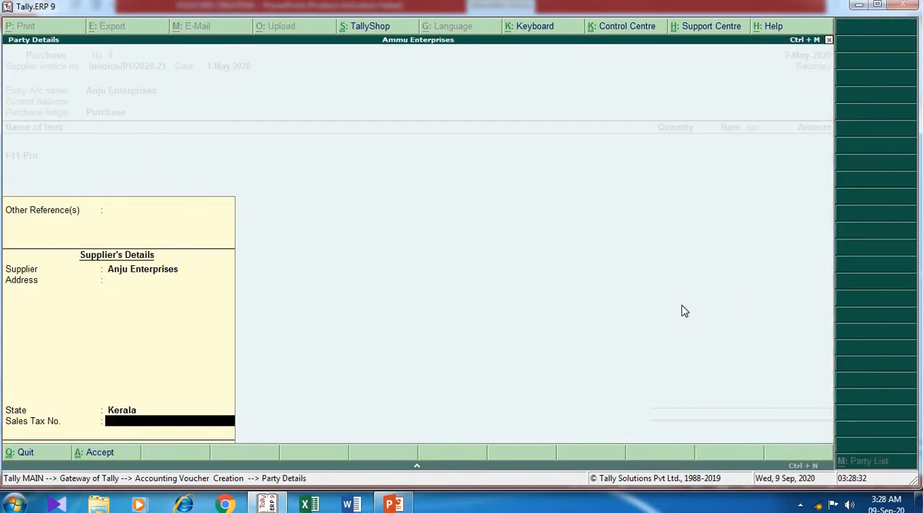
key("Return")
key("Return")
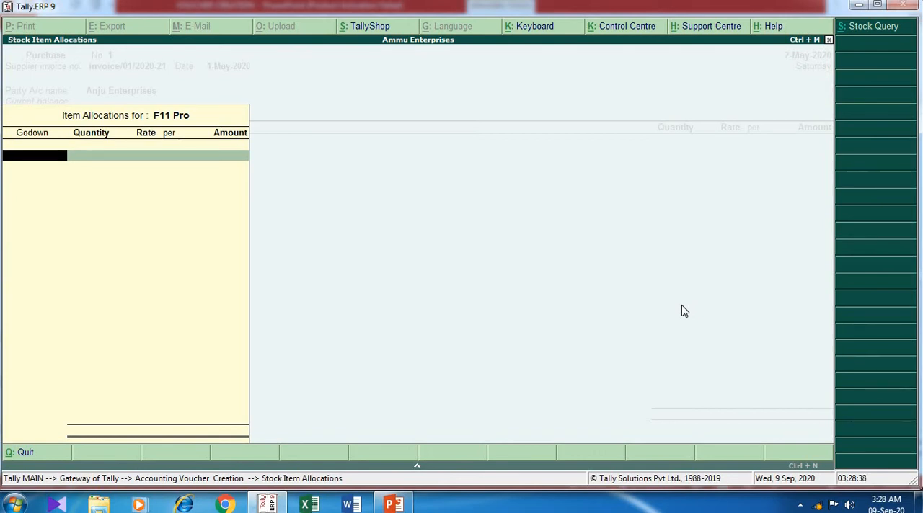
key("Escape")
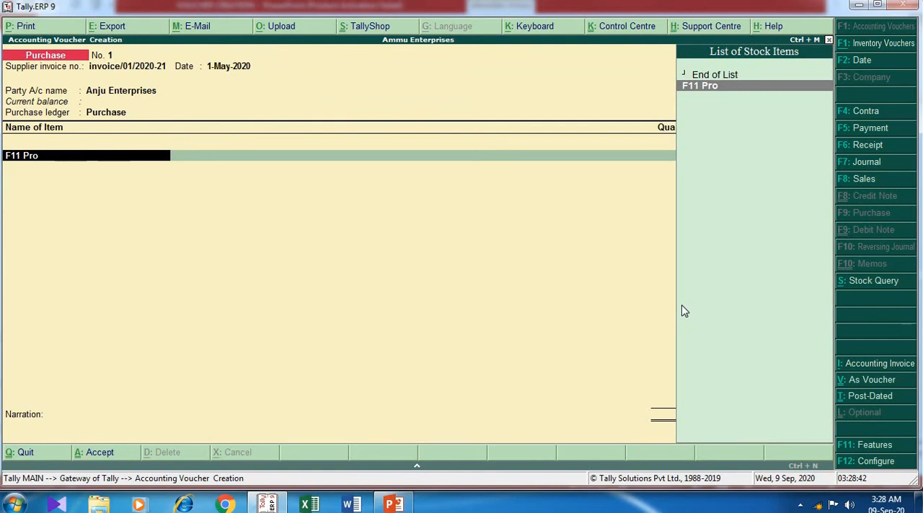
key("Return")
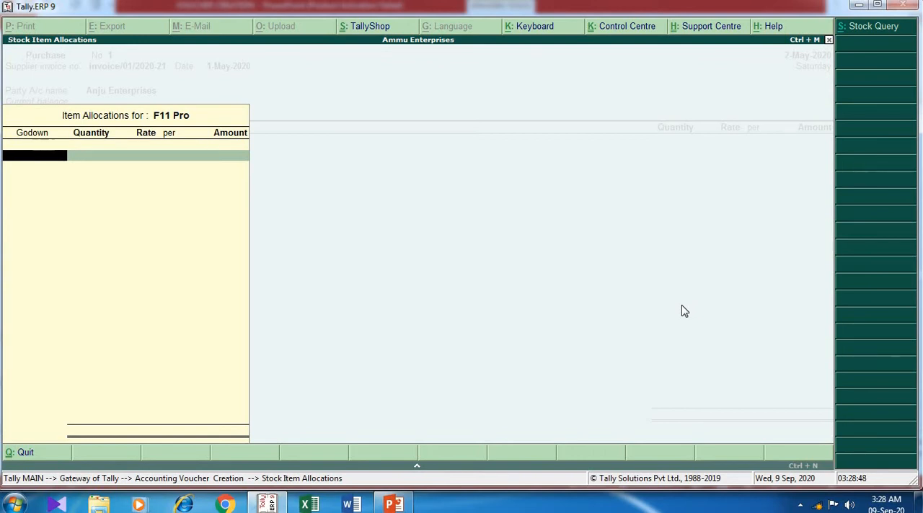
- Create a godown named Edapilly under Primary and use it for the F11 Pro allocation
key("alt+c")
type("Eda")
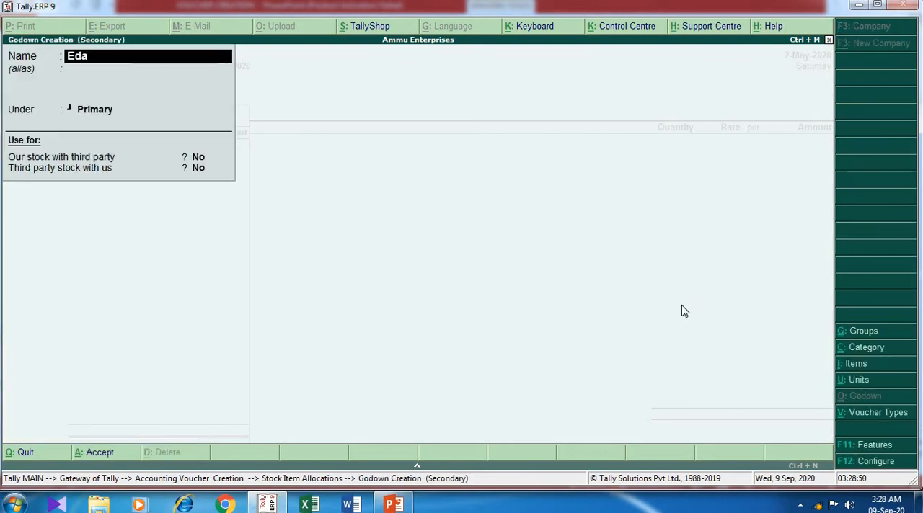
type("pilly")
key("Return")
key("Return")
key("Return")
key("Return")
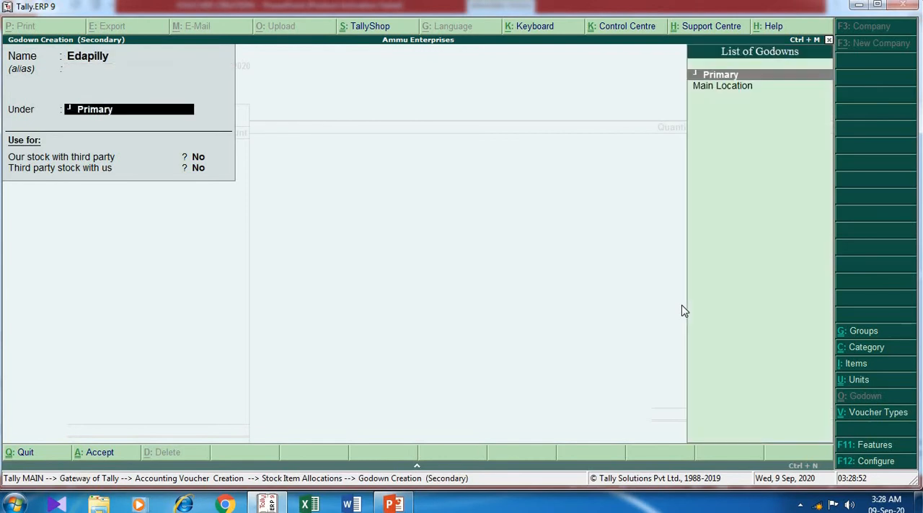
- Allocate 150 pcs of F11 Pro to the Edapilly godown at a rate of 15,000 per pcs
type("y ")
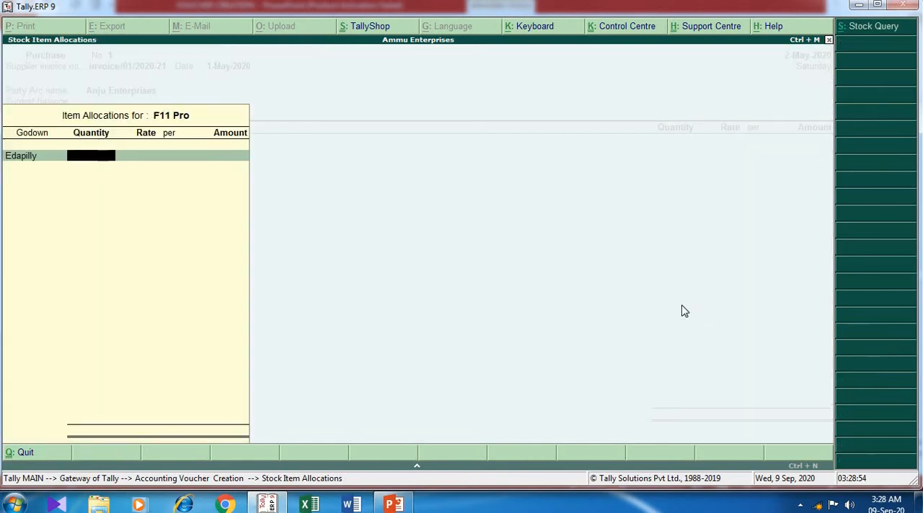
type("150")
key("Return")
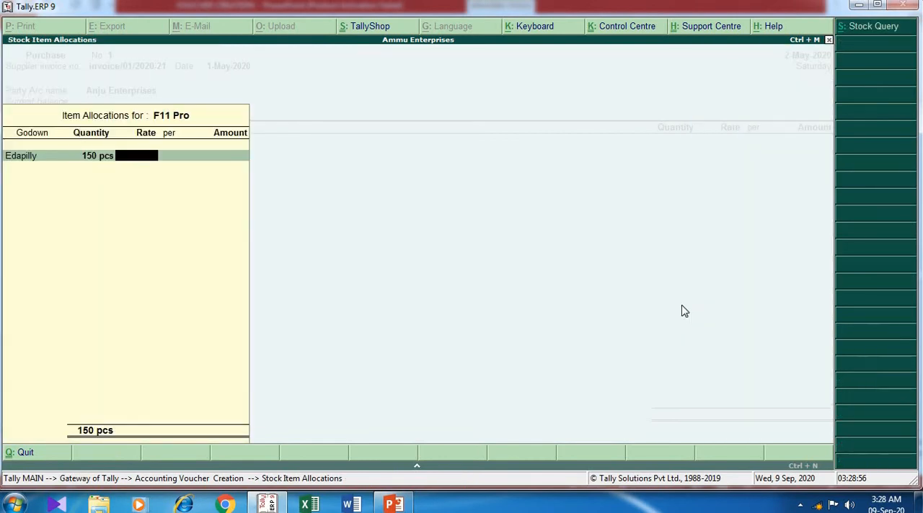
type("15000")
key("Return")
- Accept the F11 Pro godown allocation and return to the purchase voucher's item list
key("Return")
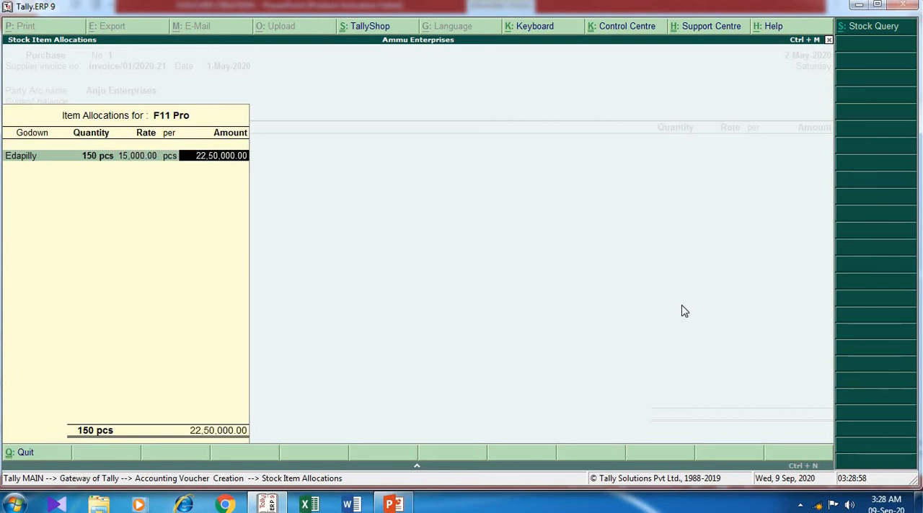
key("Return")
key("Return")
key("Return")
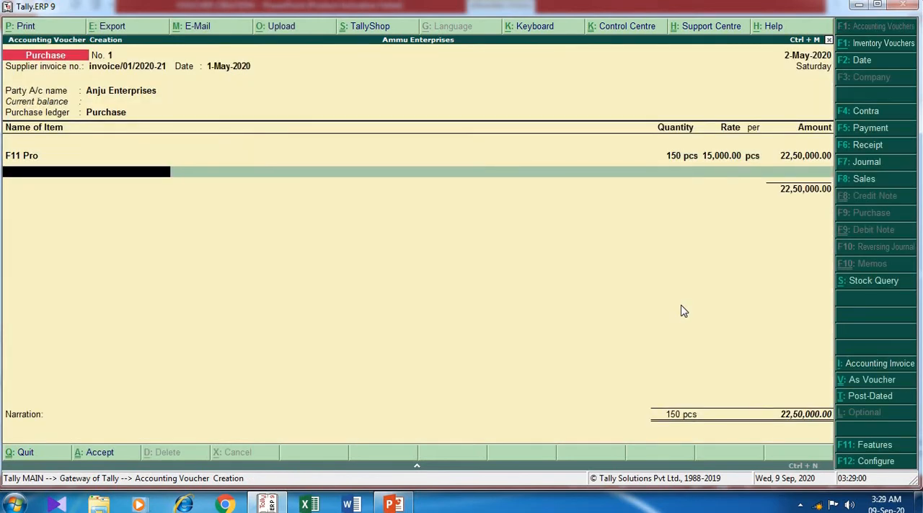
- Begin creating a second stock item named J6 from the voucher and place it under the Mobile group
key("alt+c")
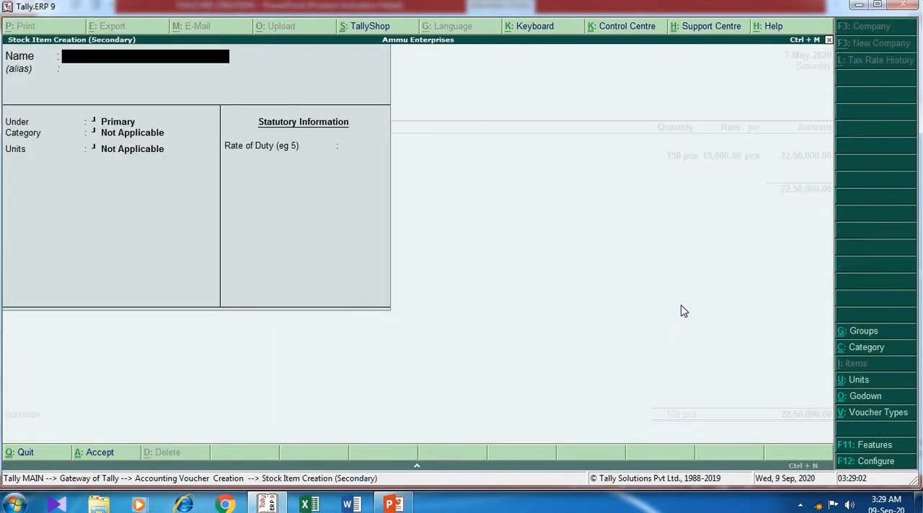
key("alt+Tab")
key("alt+Tab")
type("J6")
key("Return")
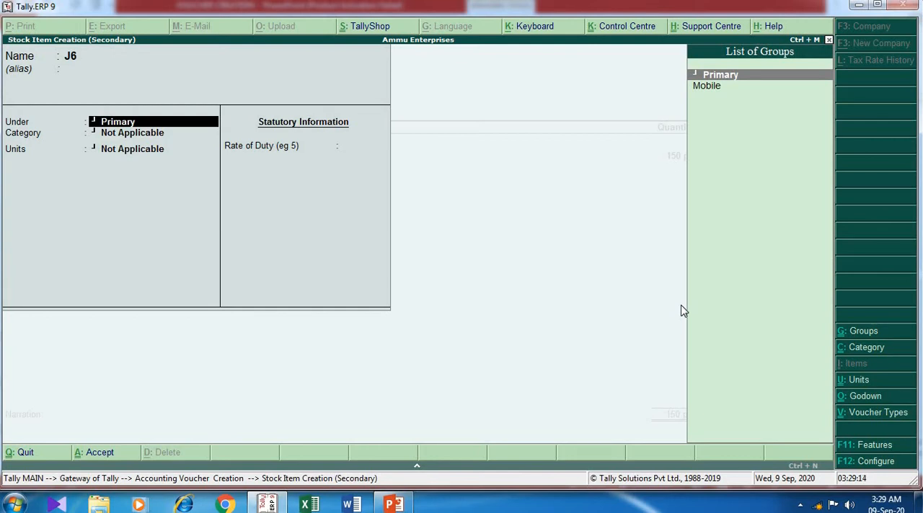
key("Down")
key("Return")
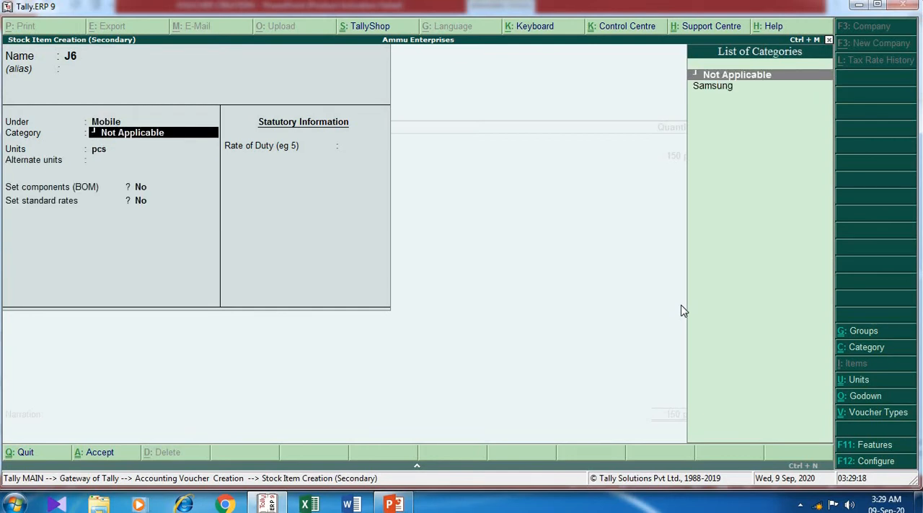
- Assign J6 to the Samsung category with pcs as its unit, keep the remaining defaults, and save the item
key("Down")
key("Return")
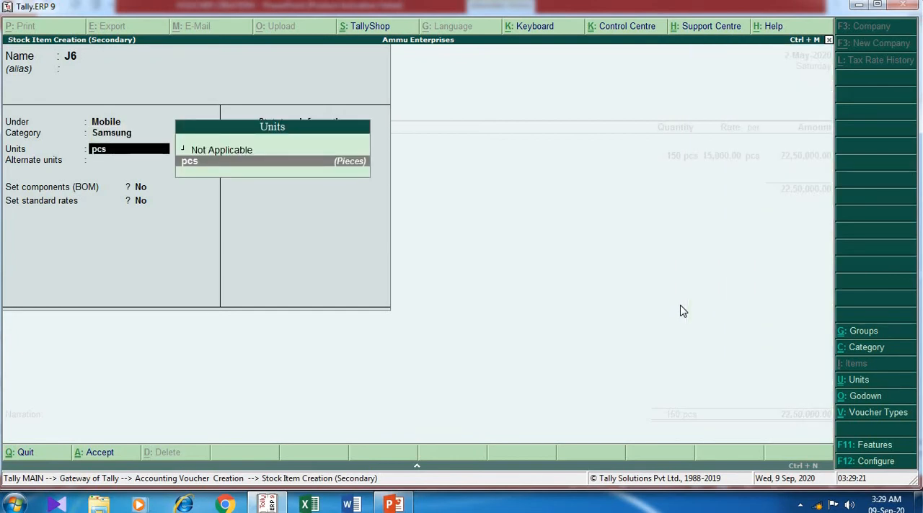
key("Return")
key("Return")
key("Return")
key("Return")
key("Return")
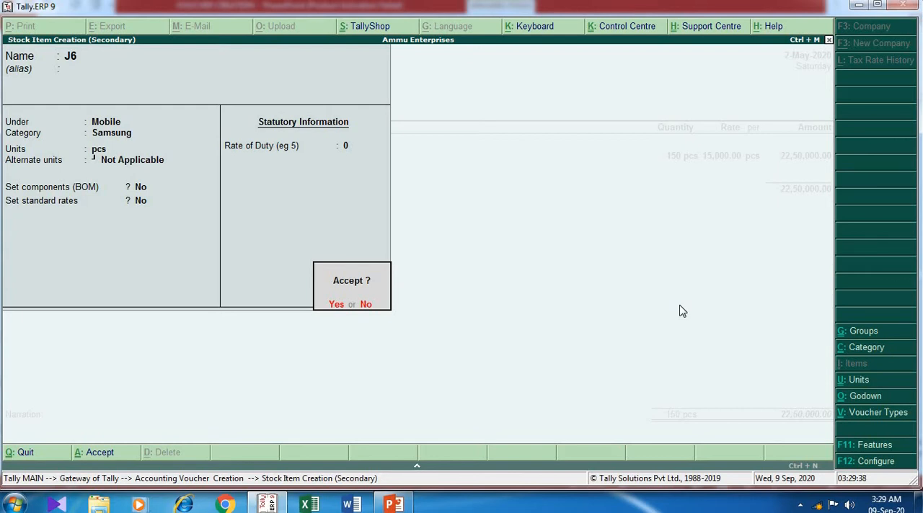
key("Return")
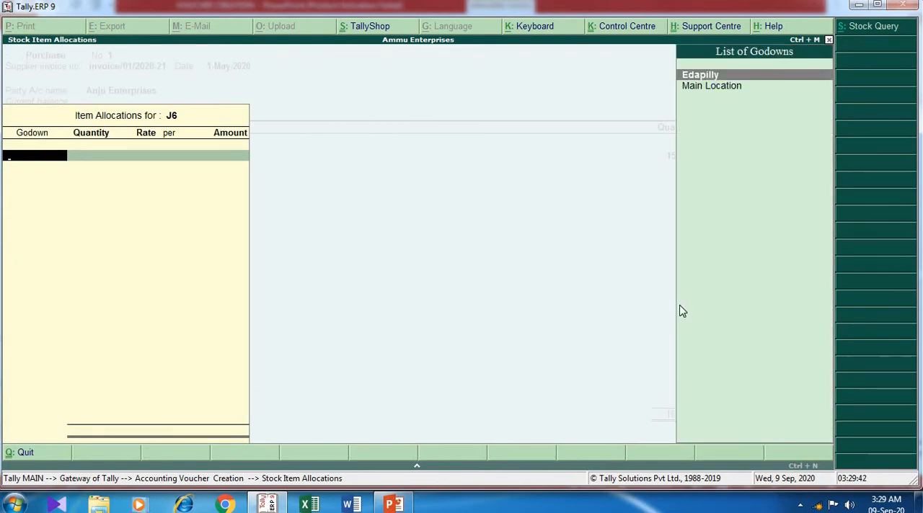
- Allocate 250 pcs of J6 to the Edapilly godown at a rate of 14,500 per pcs and end the item list
key("Return")
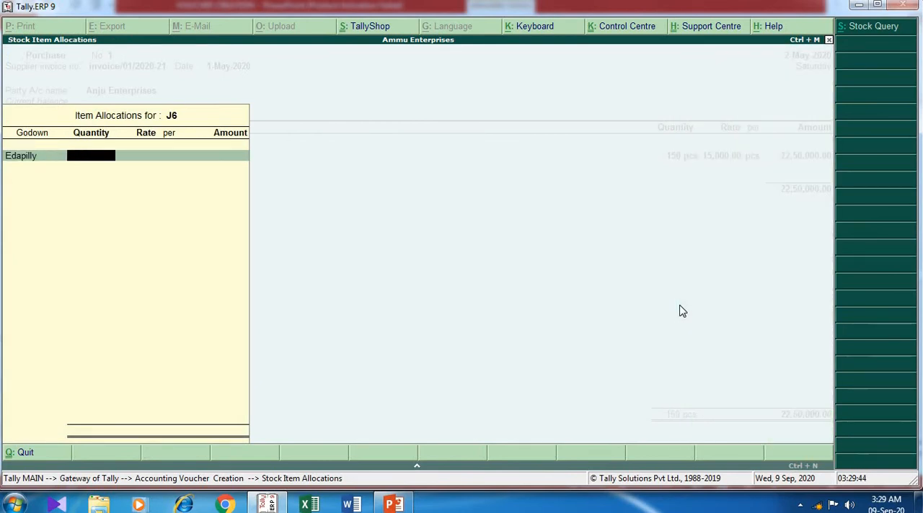
type("250")
key("Return")
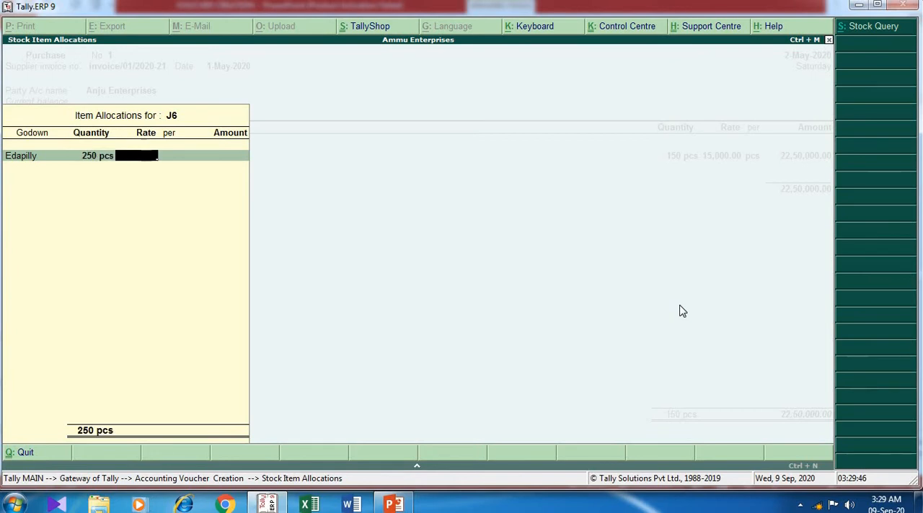
type("14,500")
key("Return")
key("Return")
key("Return")
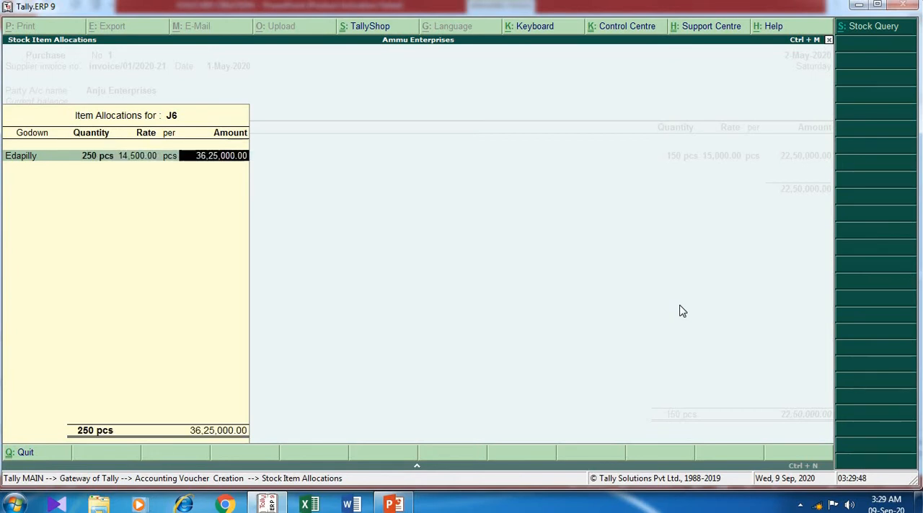
key("Return")
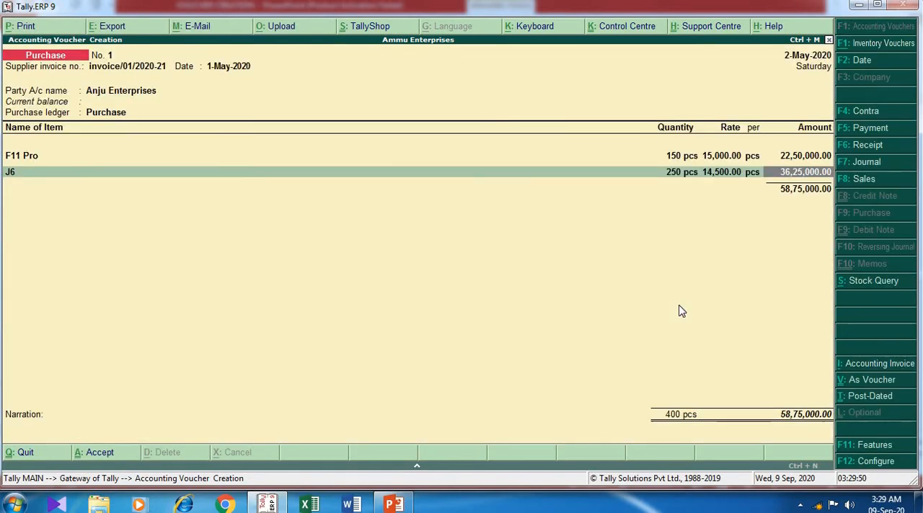
key("Return")
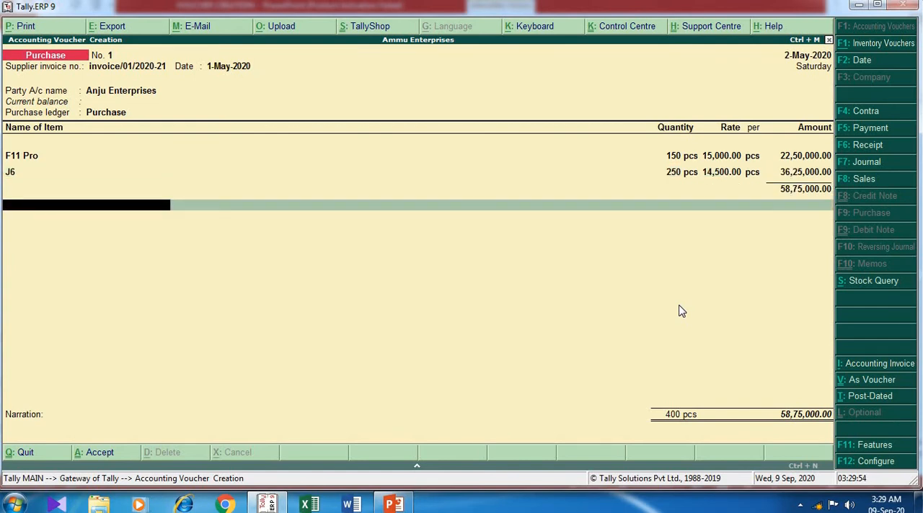
key("Return")
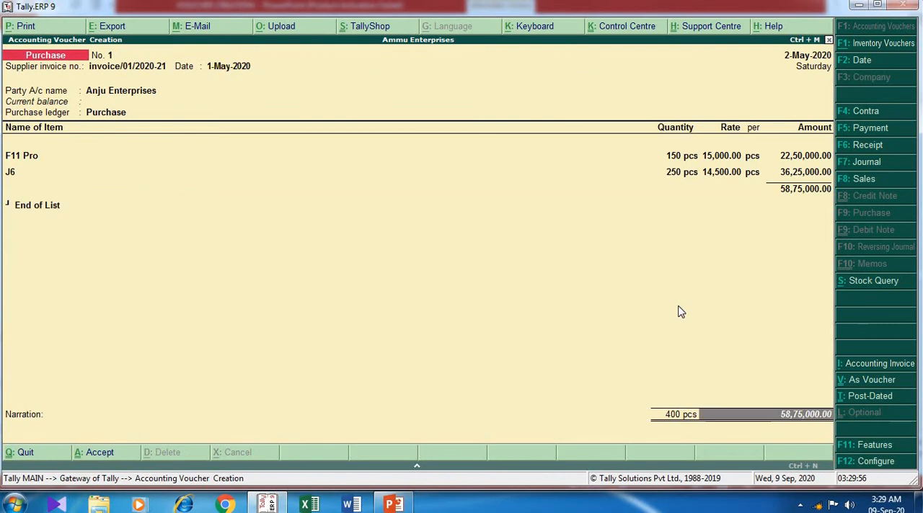
key("Return")
key("Escape")
key("Return")
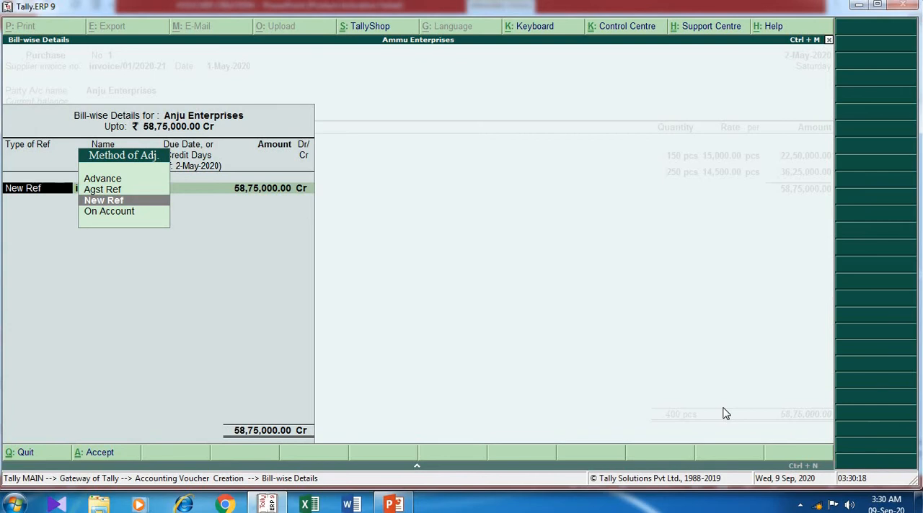
key("Escape")
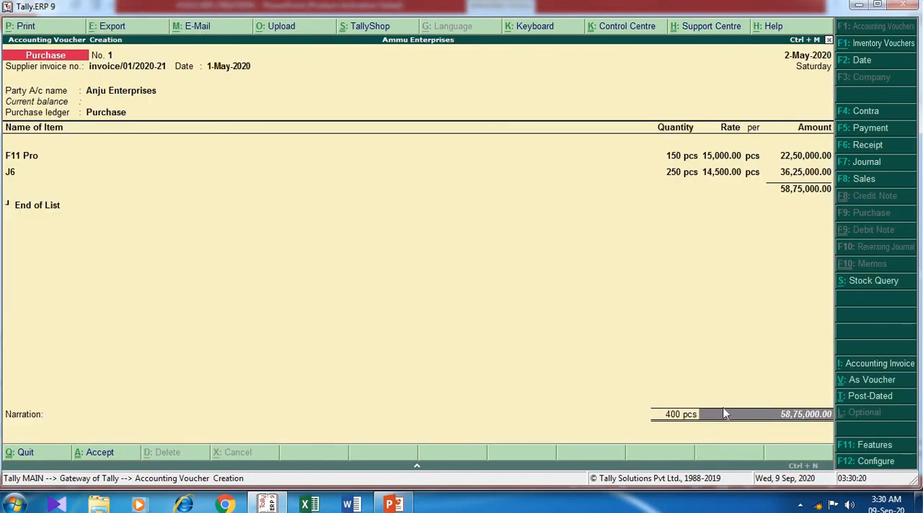
- Try the Agst Ref adjustment method for the Anju Enterprises bill, using the pending supplier invoice
key("Return")
key("Up")
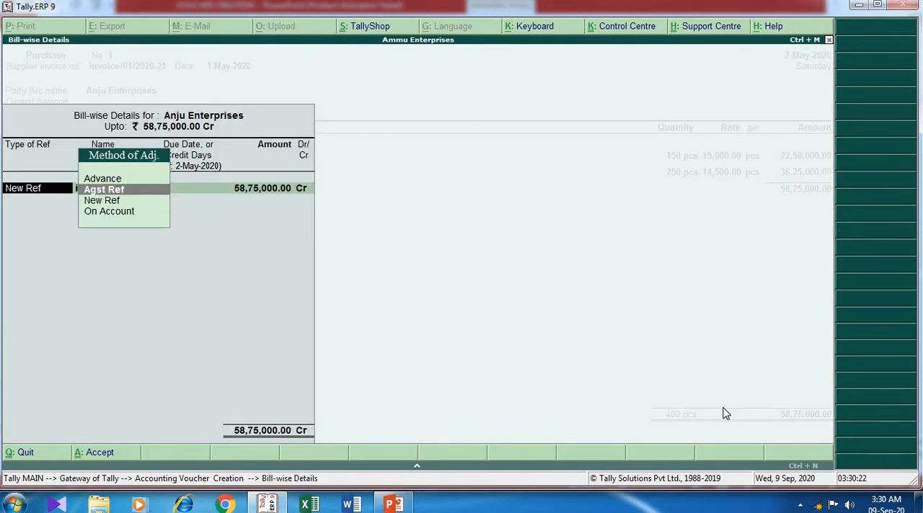
key("Return")
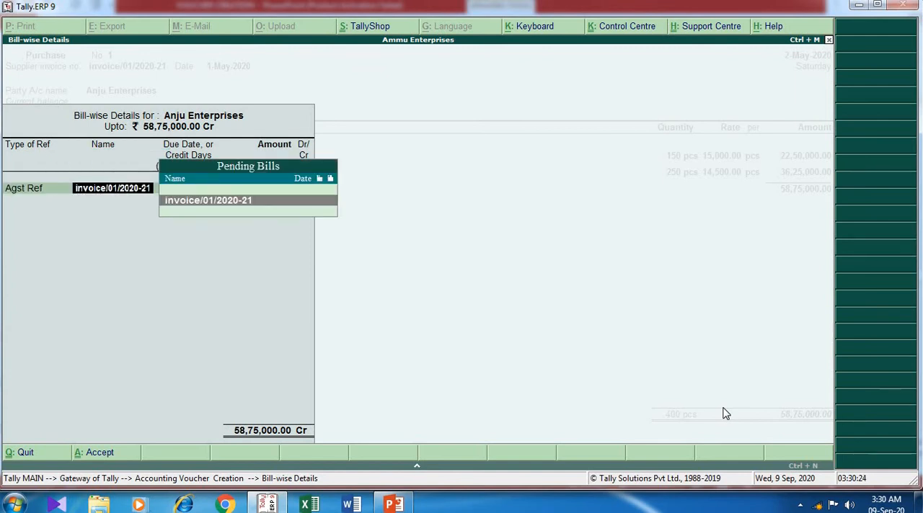
key("Return")
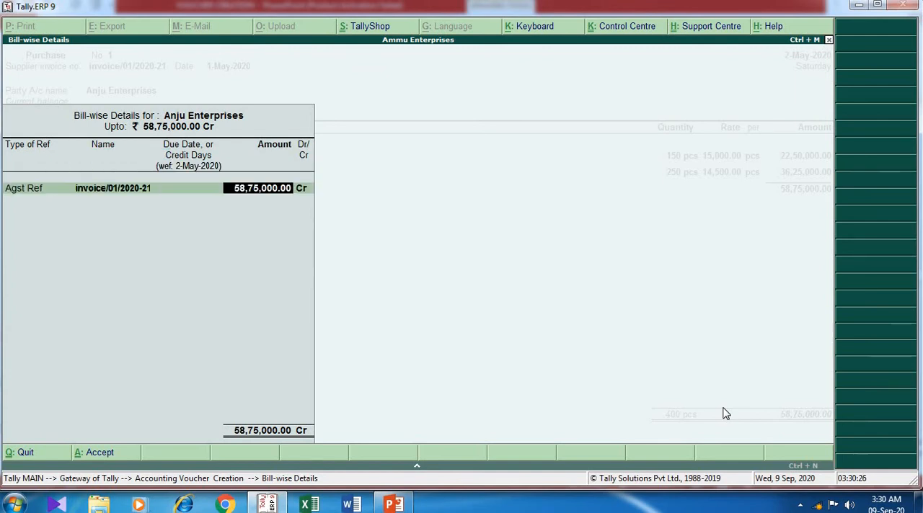
key("BackSpace")
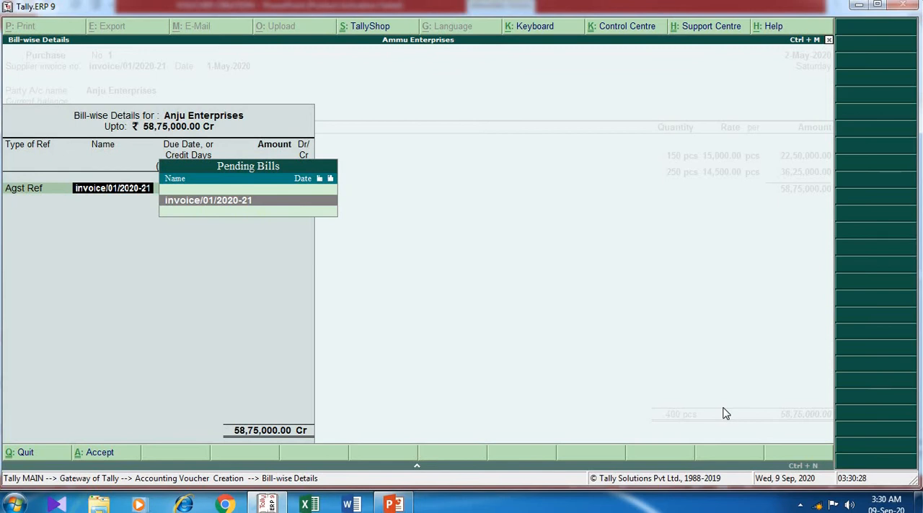
key("BackSpace")
- Set the Anju Enterprises bill reference to New Ref and accept the bill-wise details
key("Down")
key("Return")
key("Return")
key("Return")
key("Return")
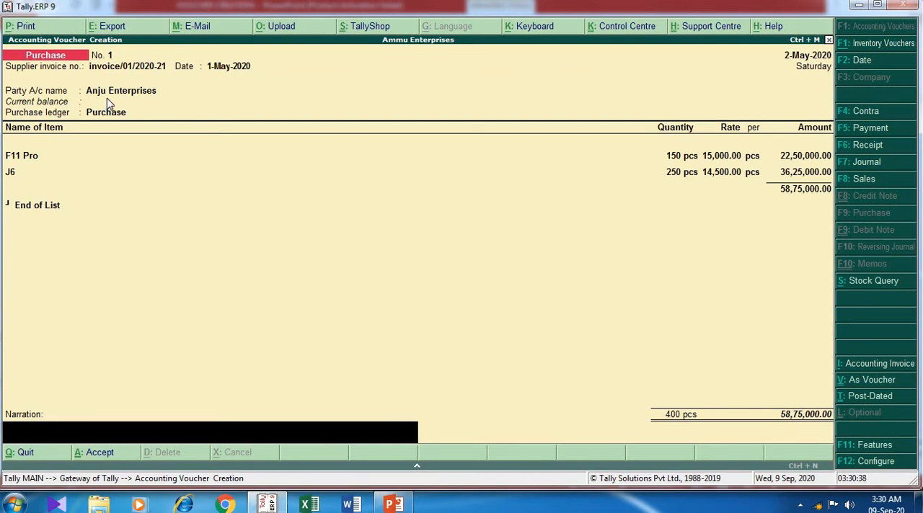
- Enter the narration "being goods purchased anju on credit" and save the purchase voucher
type("being goods purc")
type("hased")
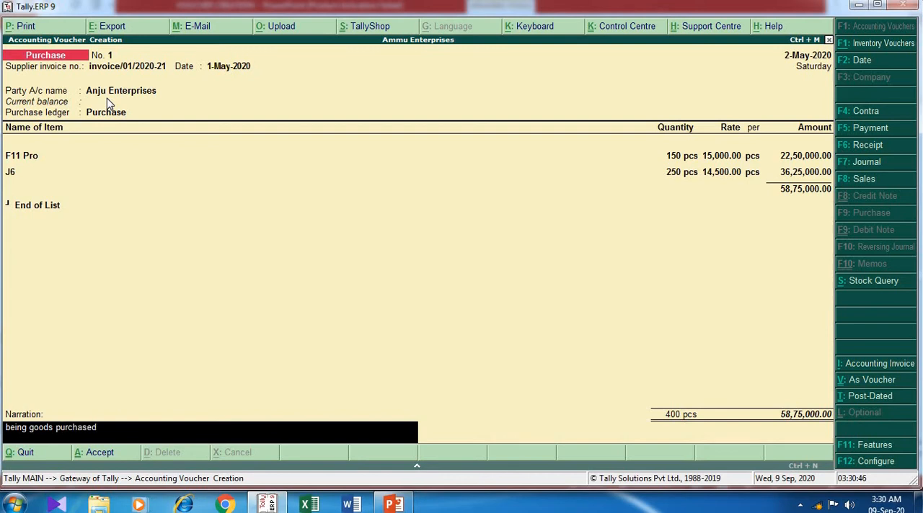
type(" anju on credit")
key("Return")
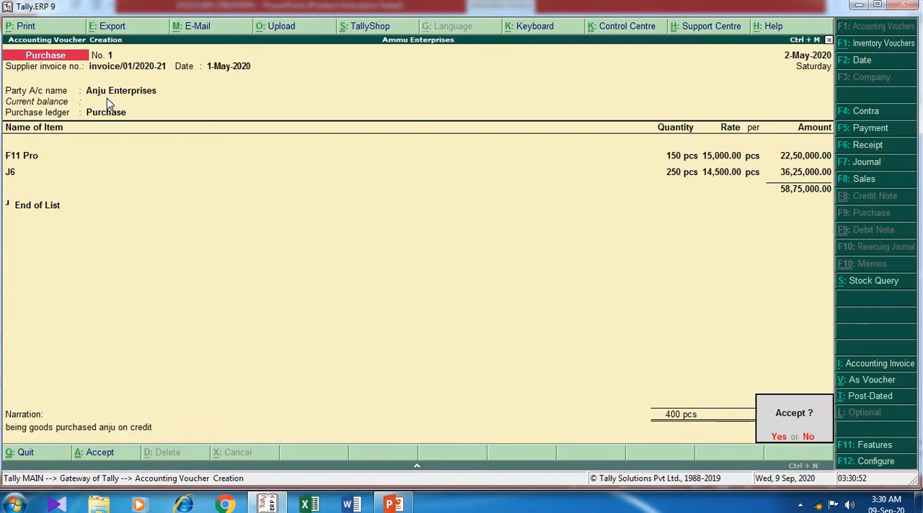
key("Return")
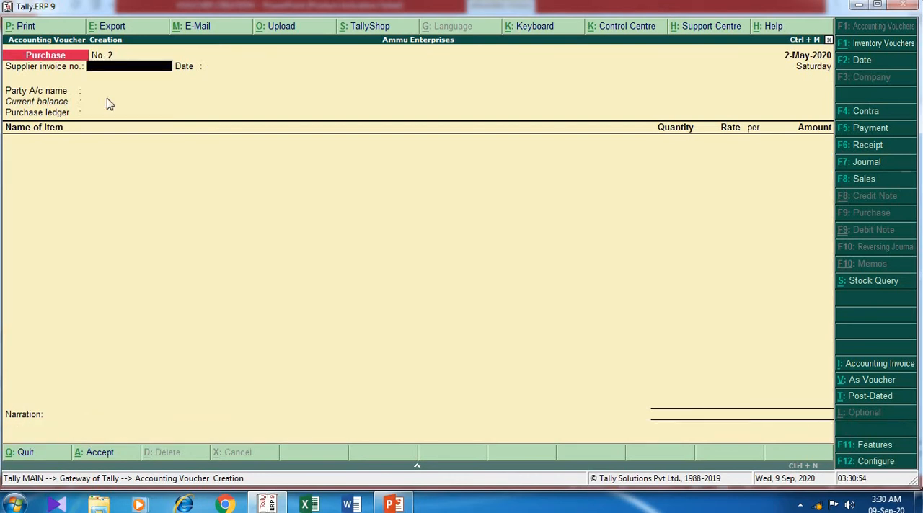
- Review the saved purchase voucher and return to the Gateway of Tally
key("Page_Up")
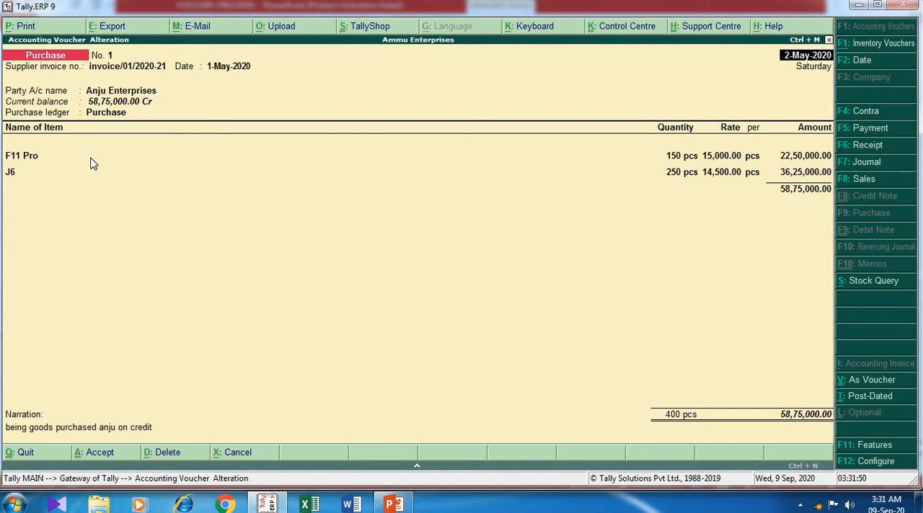
left_click(828, 41)
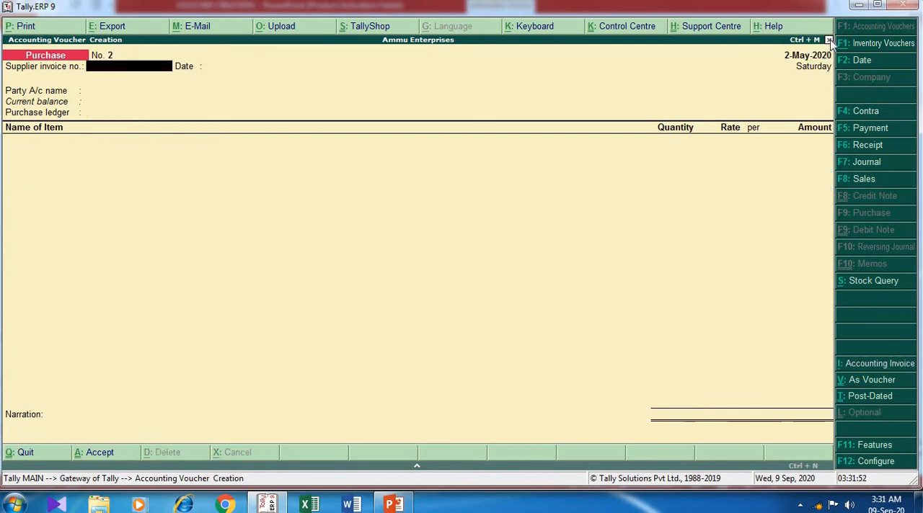
left_click(828, 41)
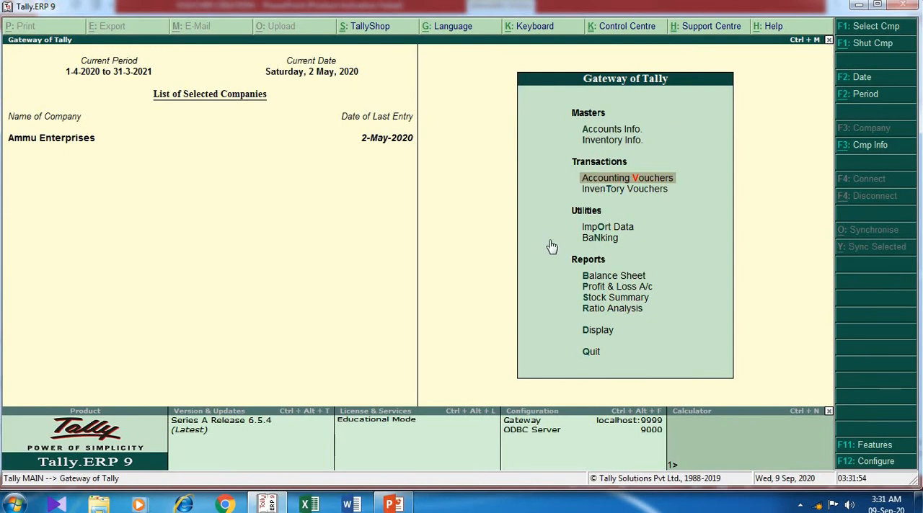
- Examine the purchase and closing stock figures in the detailed Profit & Loss A/c, and close the report
key("Down")
key("Down")
key("Down")
key("Down")
key("Down")
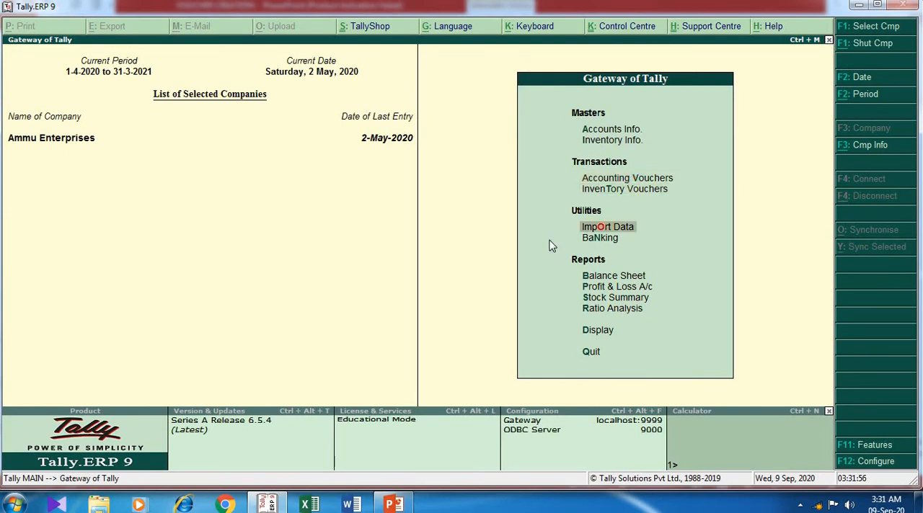
key("Return")
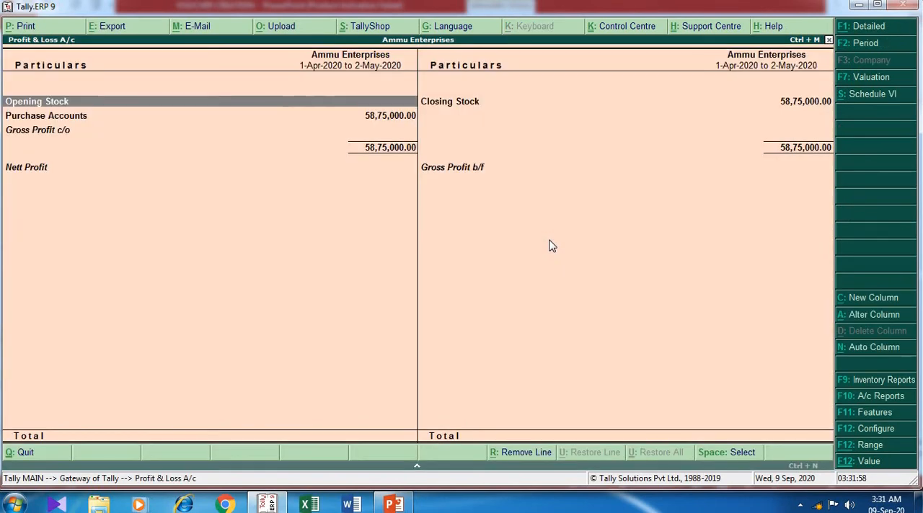
key("alt+F1")
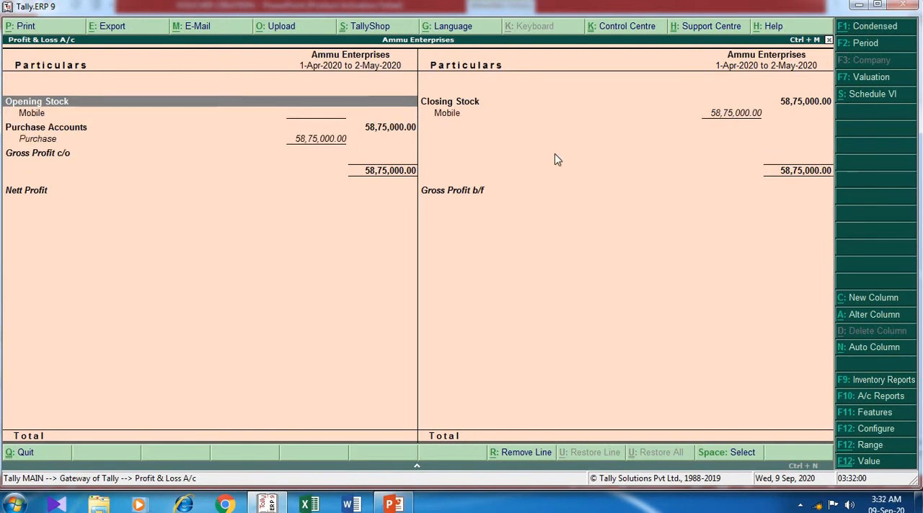
left_click(56, 137)
left_click(306, 149)
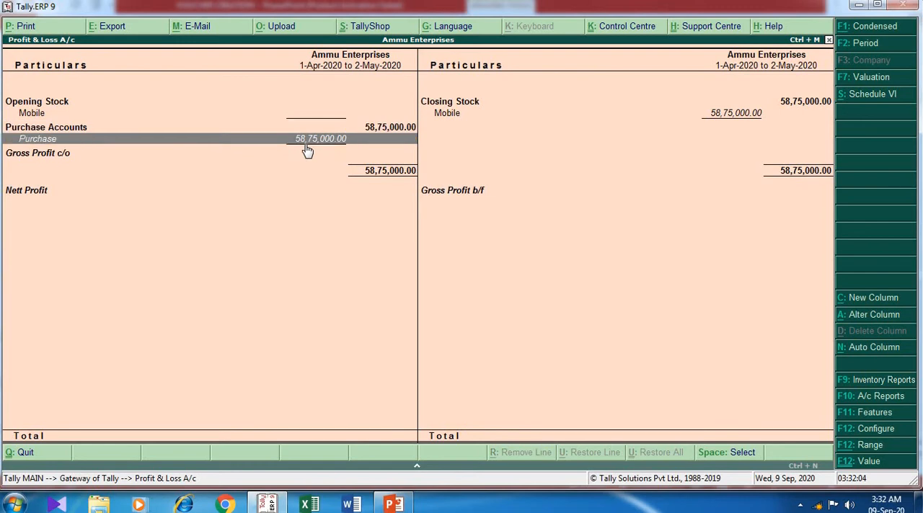
left_click(442, 119)
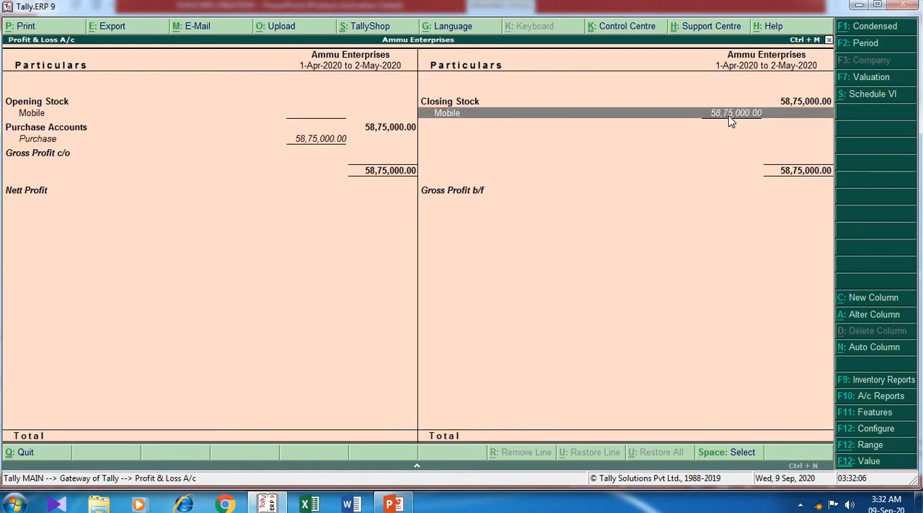
left_click(829, 40)
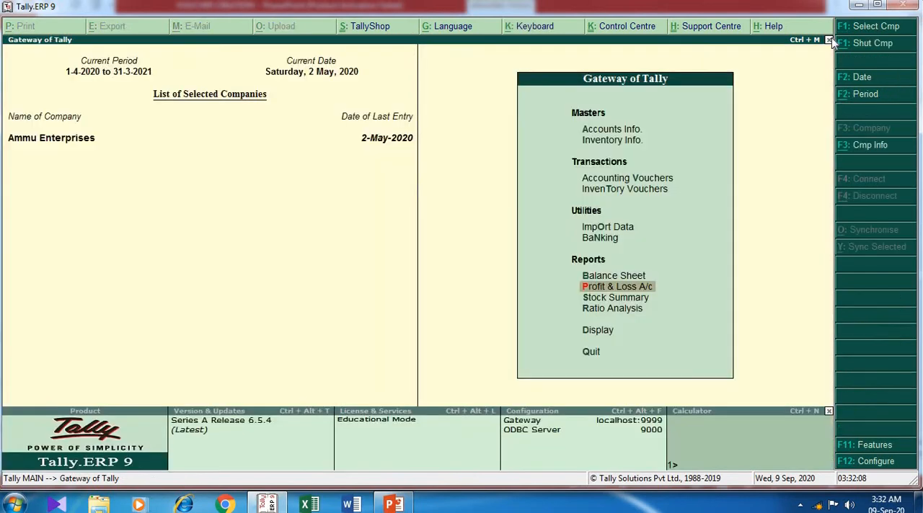
- Show the Balance Sheet in detail and inspect the ledgers under Sundry Creditors
left_click(631, 275)
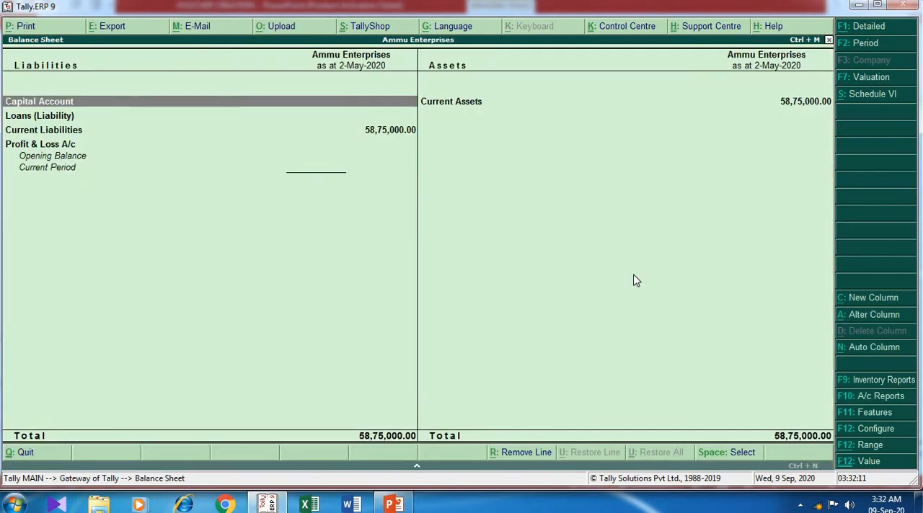
left_click(890, 29)
double_click(56, 144)
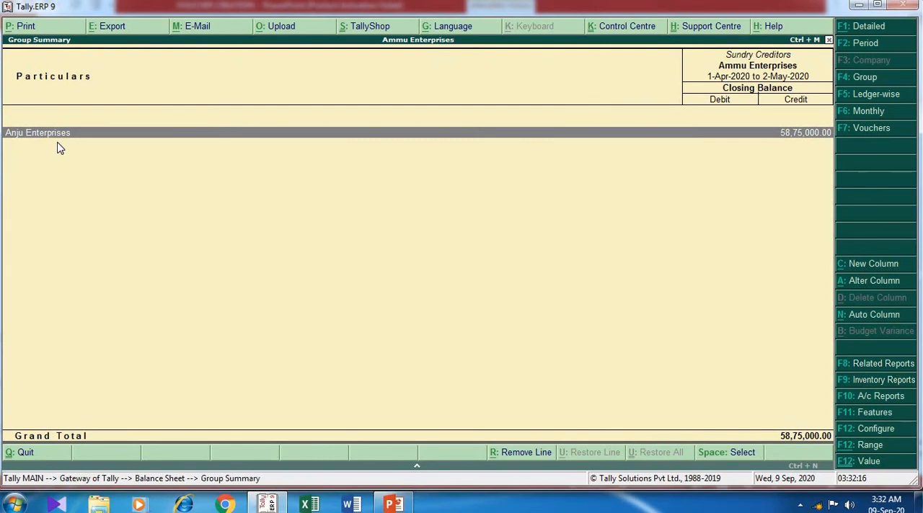
left_click(829, 41)
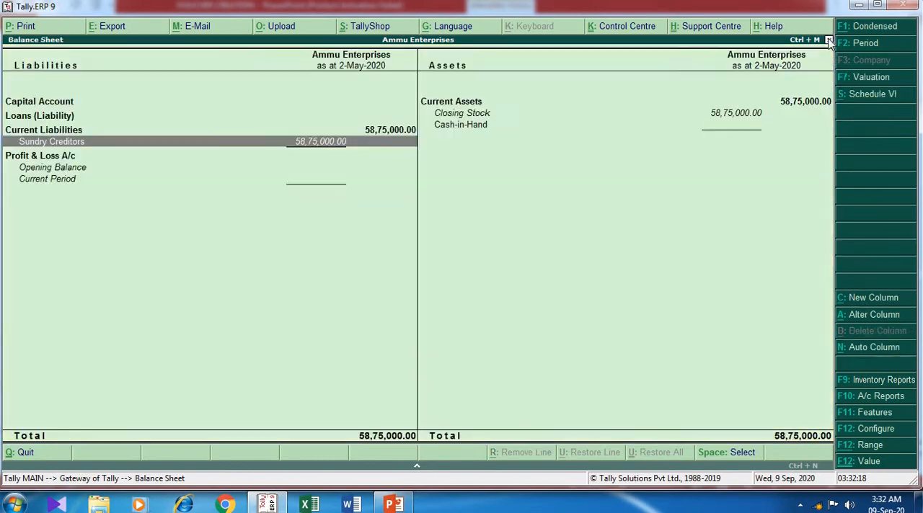
- Check the Closing Stock entry under Current Assets in the Balance Sheet and close the report
left_click(531, 125)
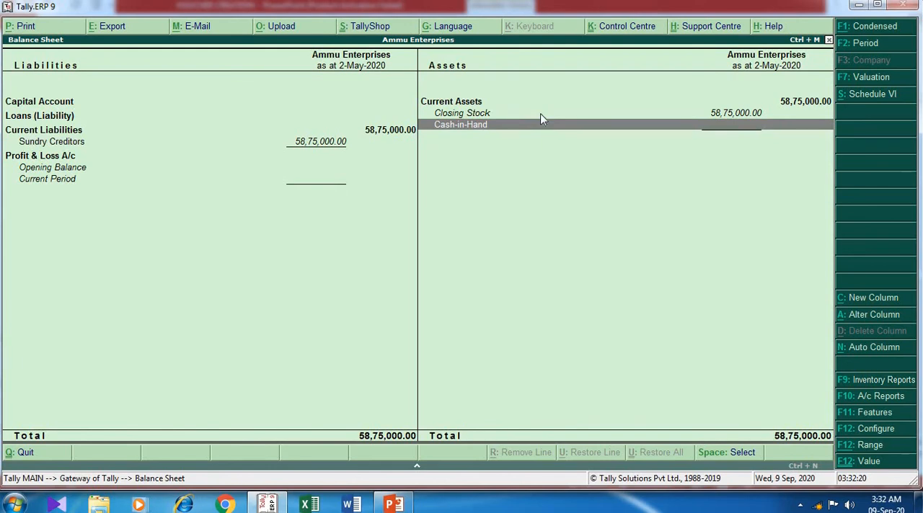
left_click(540, 114)
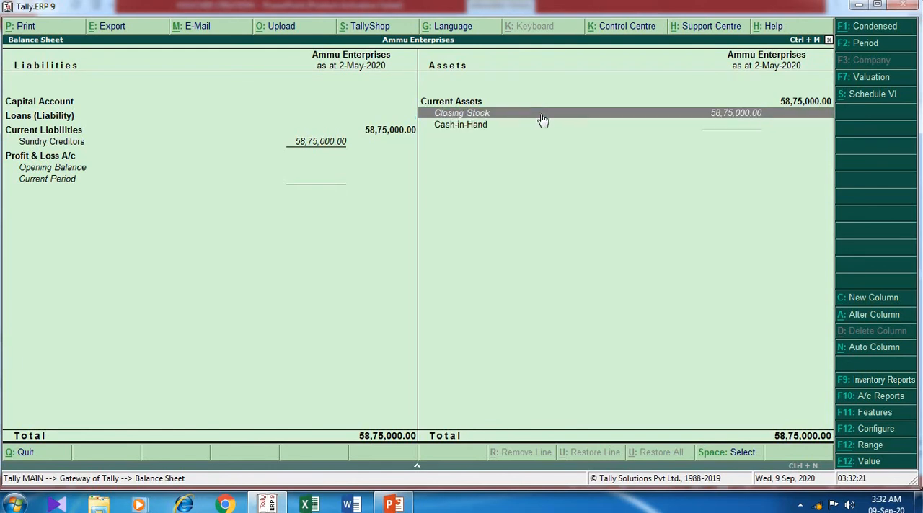
left_click(829, 40)
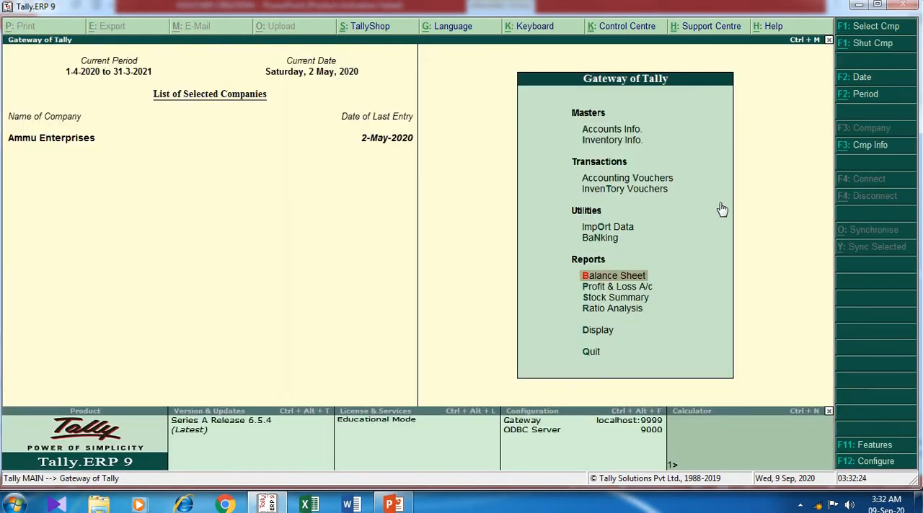
- Examine the stock items of the Mobile group in the detailed Stock Summary, and close the report
key("Down")
key("Down")
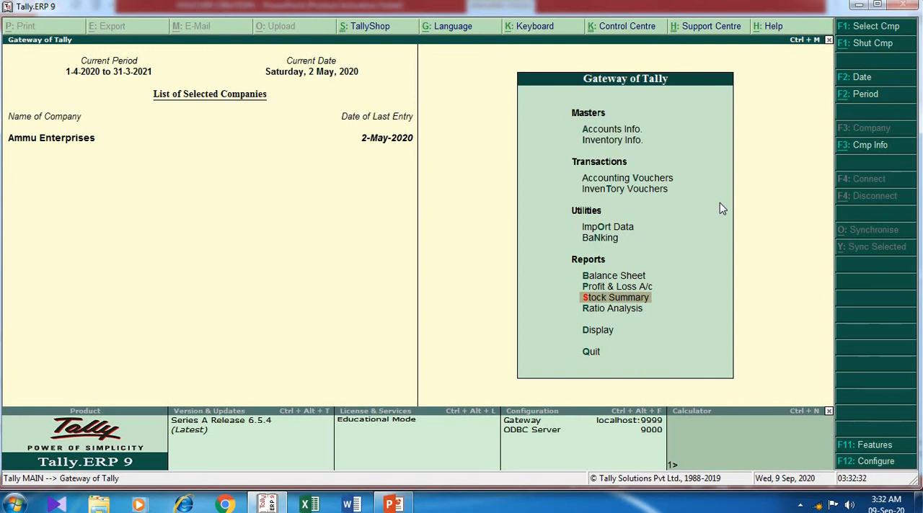
key("Return")
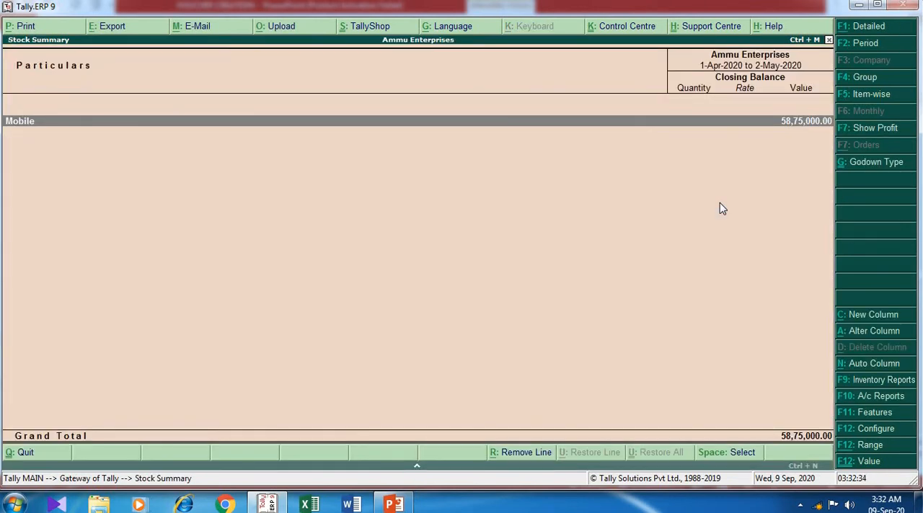
left_click(863, 28)
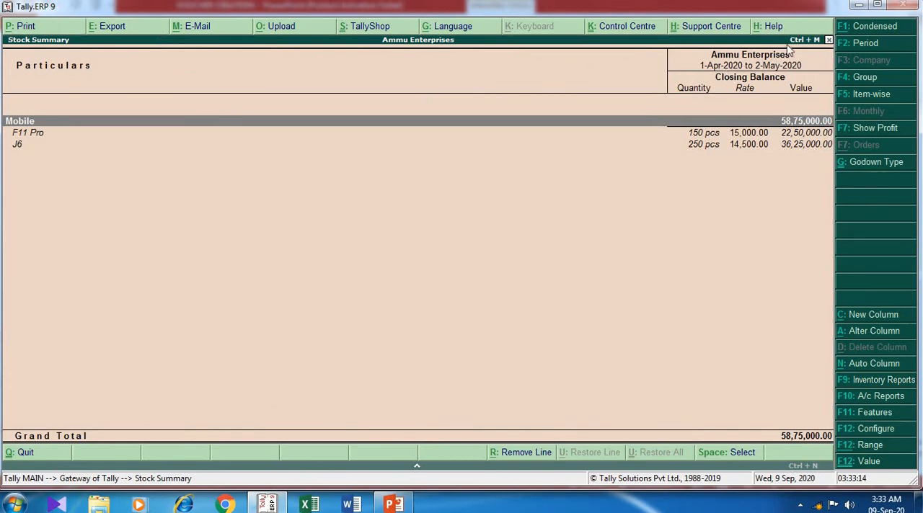
left_click(828, 41)
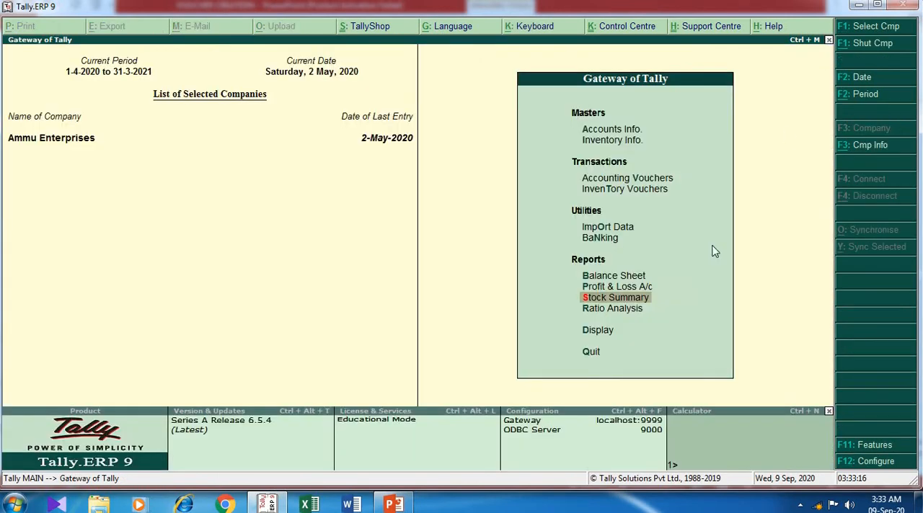
- From the detailed Stock Summary, show the Godown Summary and drill into the Mobile group held in the Edapilly godown
left_click(641, 298)
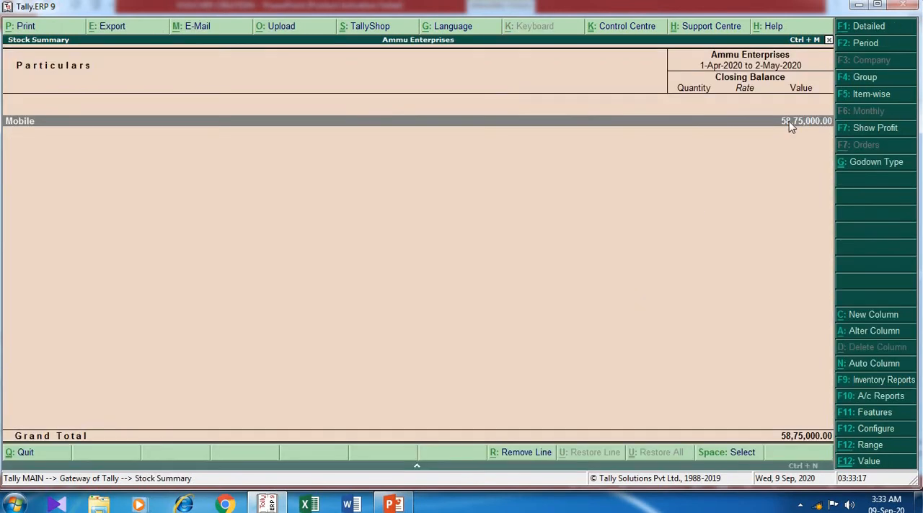
left_click(871, 26)
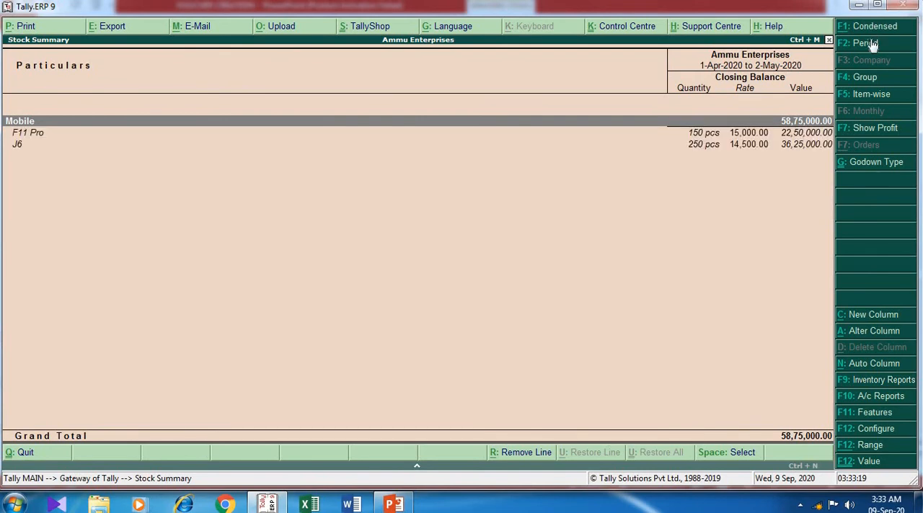
left_click(869, 382)
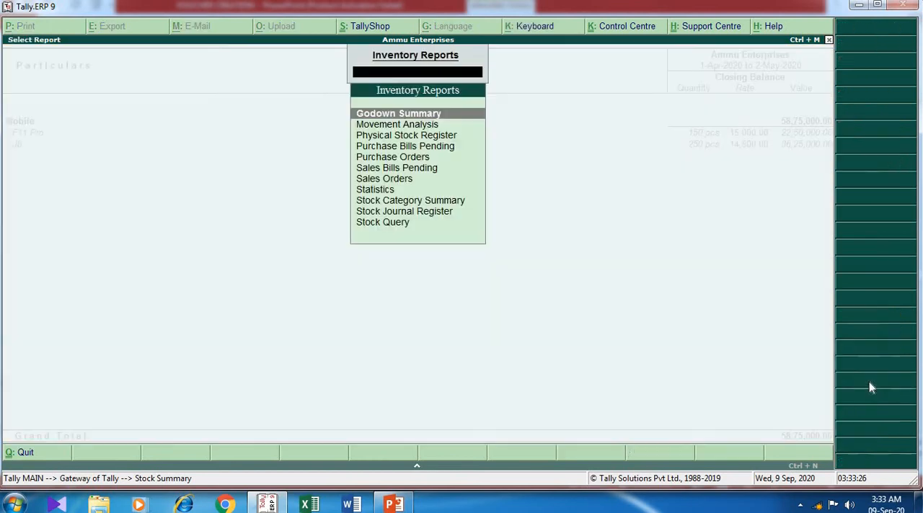
left_click(425, 113)
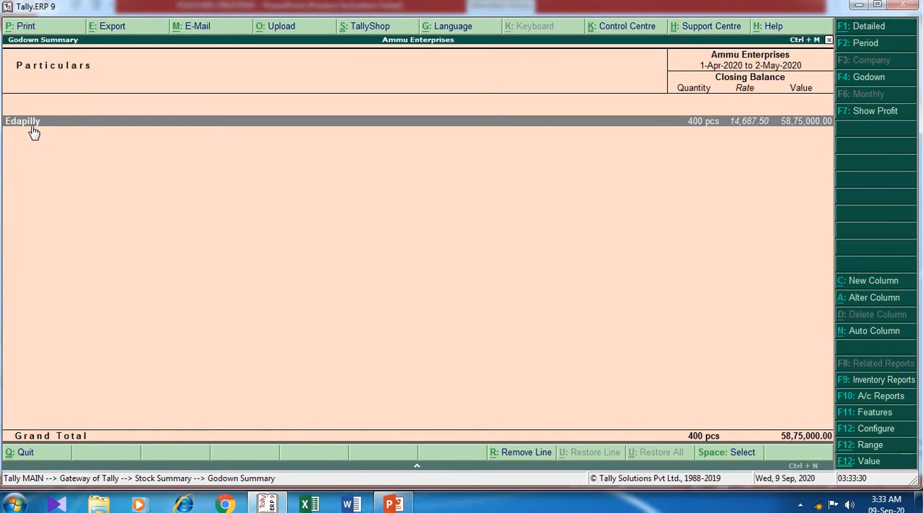
left_click(883, 29)
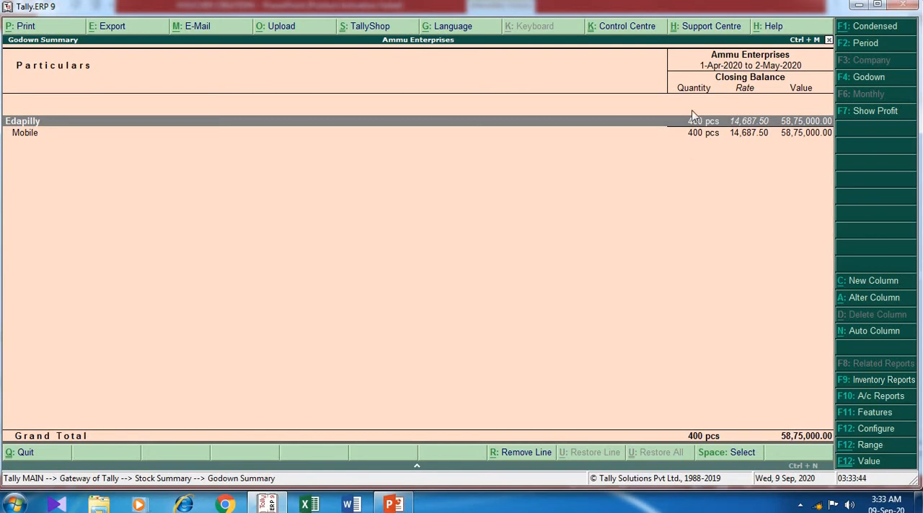
double_click(30, 135)
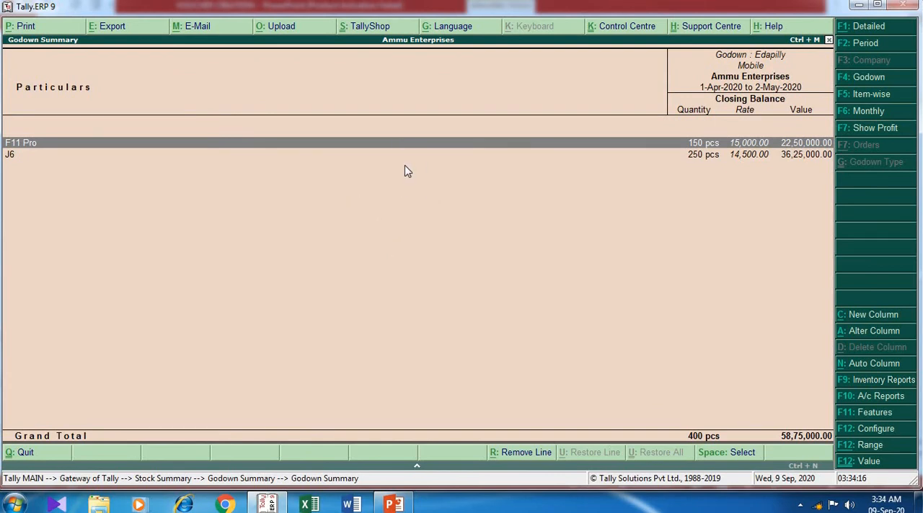
- In the Godown Summary configuration, set Show Opening Balance to Yes
key("F12")
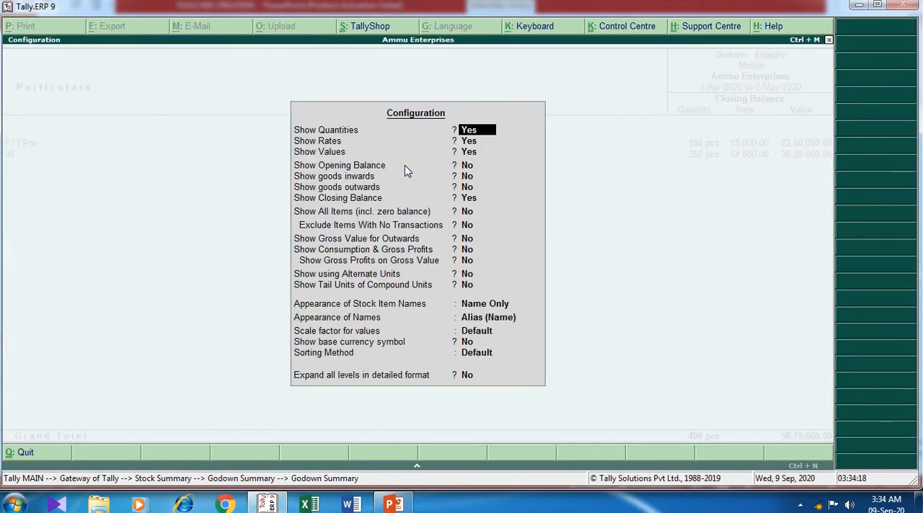
key("Down")
key("Down")
key("Down")
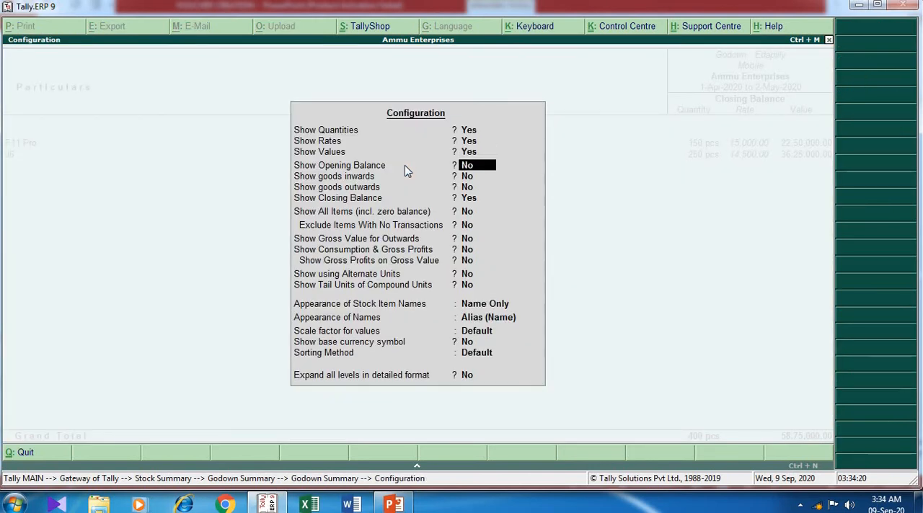
type("yes")
key("Return")
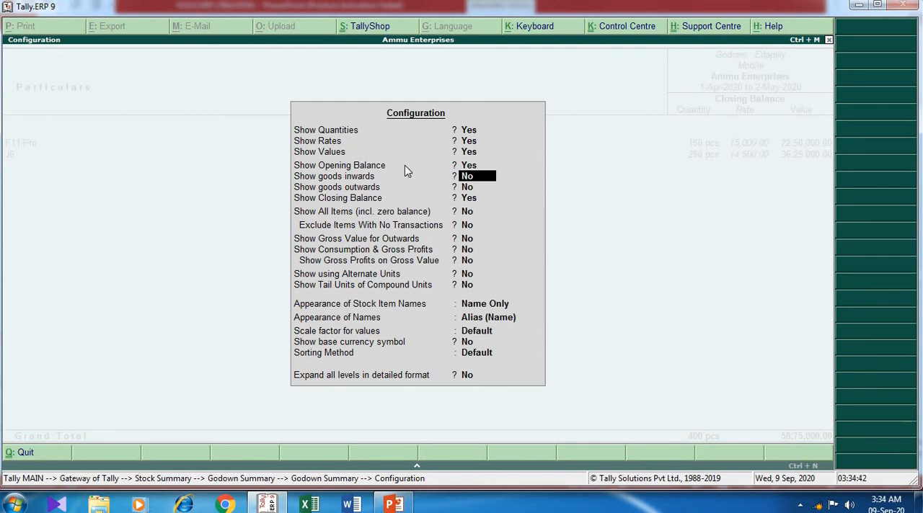
- Set Show goods inwards and Show goods outwards to Yes and apply the report configuration
type("yes")
key("Return")
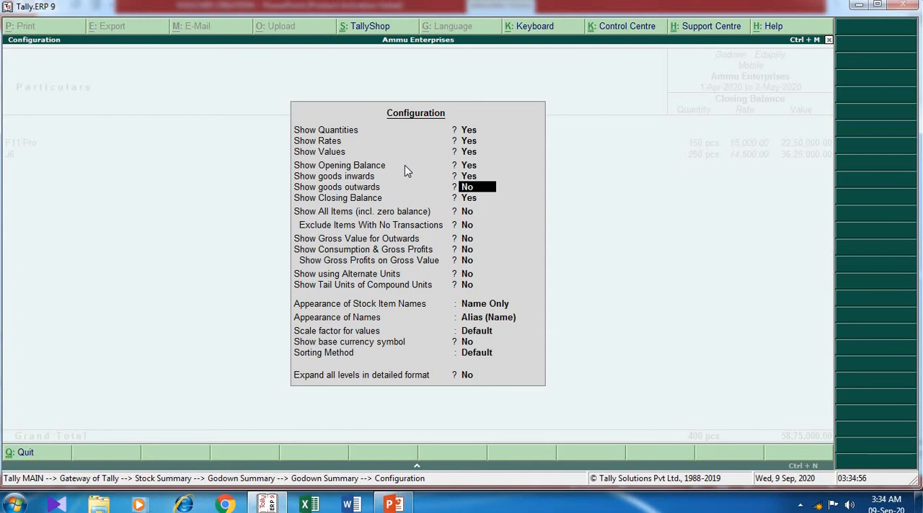
key("Return")
key("Up")
type("yes")
key("ctrl+a")
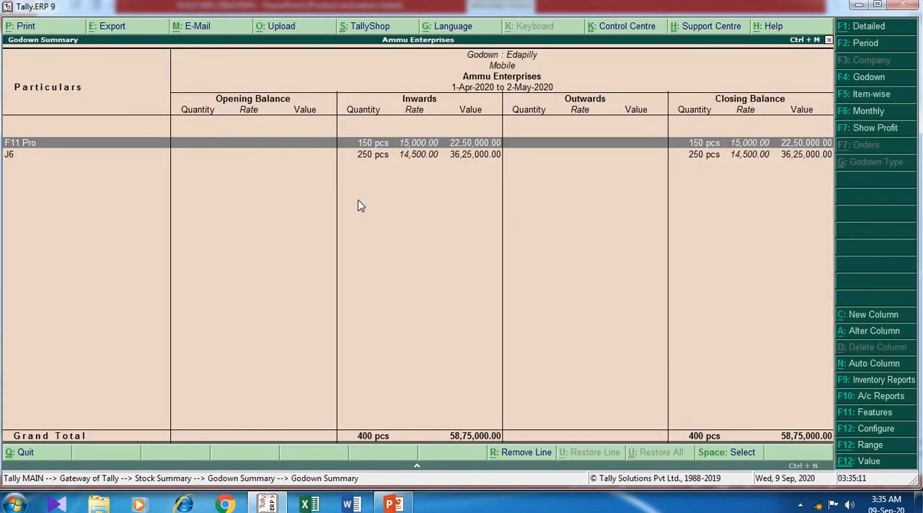
- Close the godown and stock reports back to the Gateway of Tally, and switch to the purchase transaction slide in PowerPoint
left_click(886, 30)
left_click(886, 31)
left_click(829, 40)
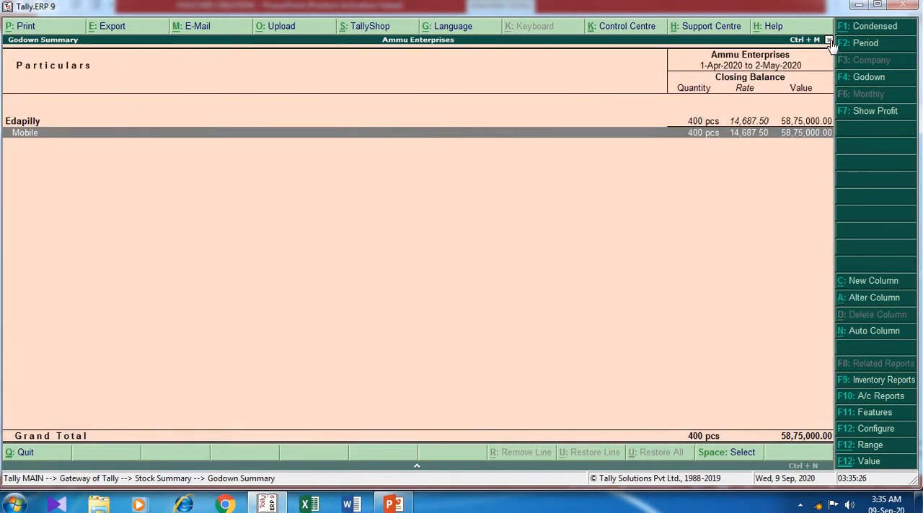
left_click(829, 40)
left_click(829, 41)
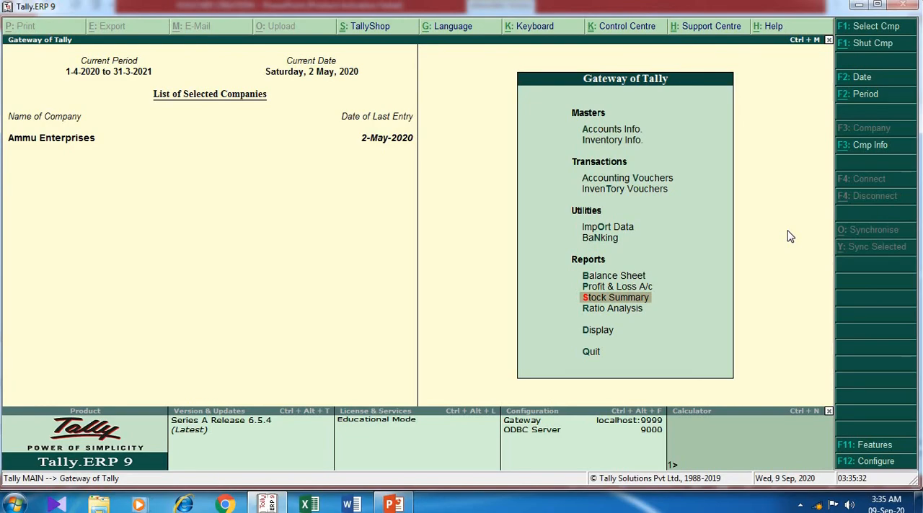
key("alt+Tab")
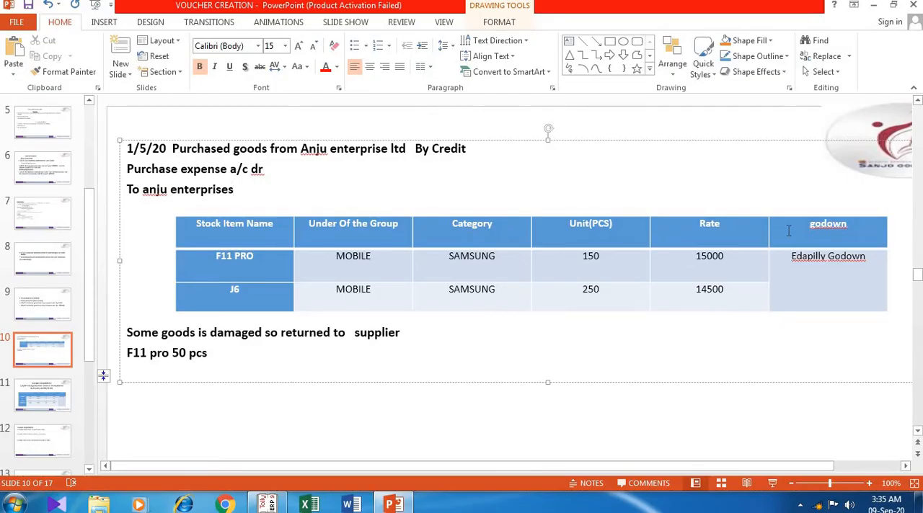
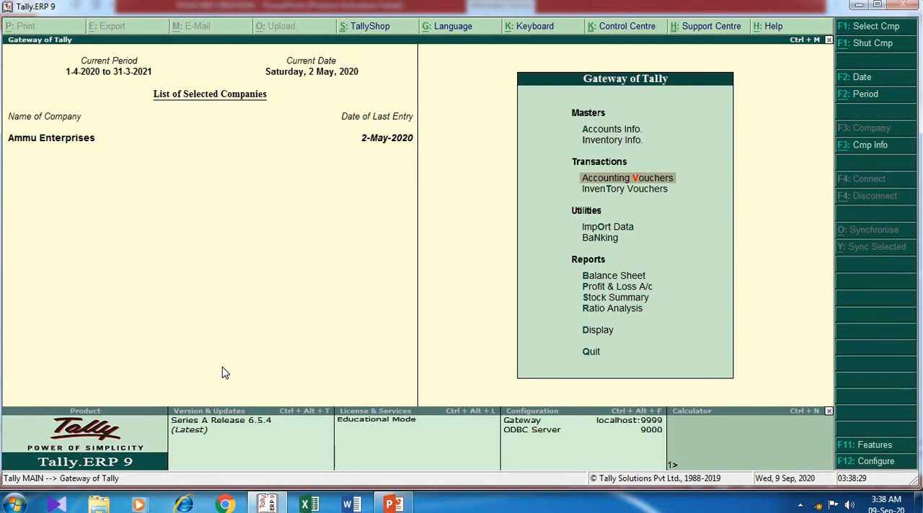
- In the company's inventory features, enable debit and credit notes, set recording debit notes in invoice mode to Yes, and save
key("Return")
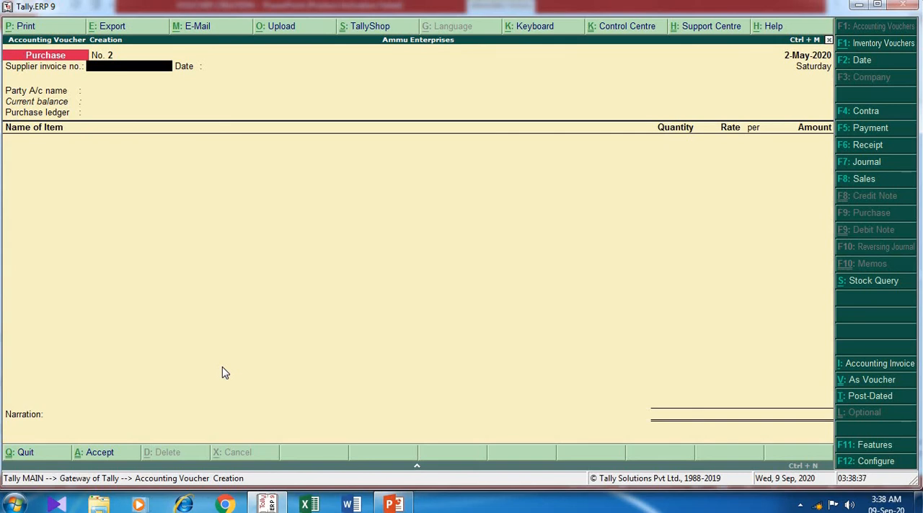
key("F11")
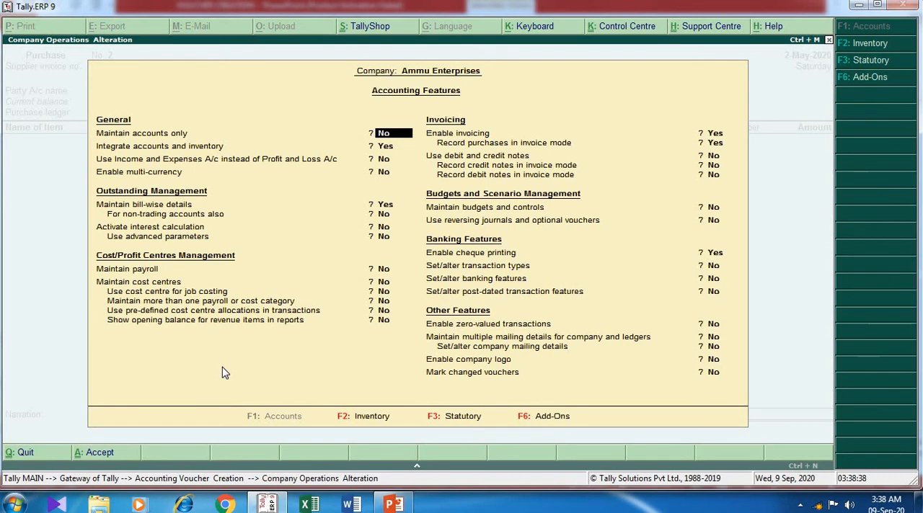
key("F2")
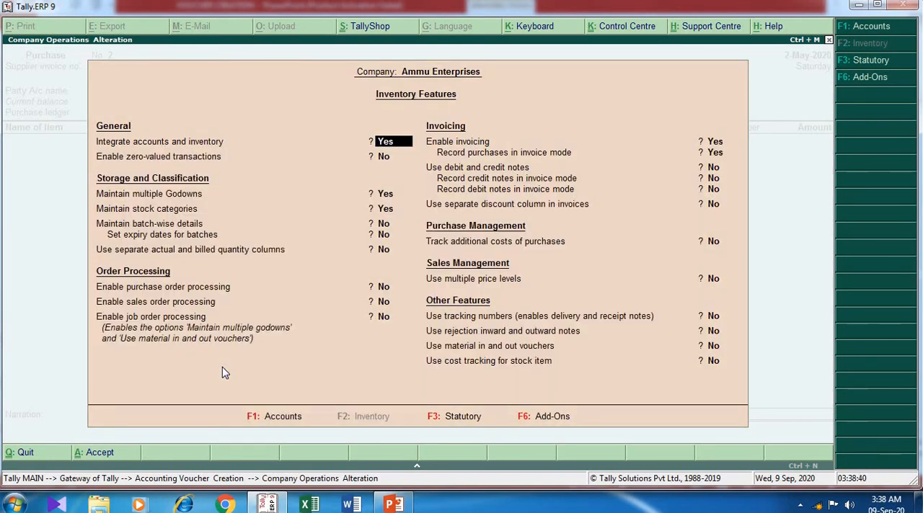
key("Return")
key("Return")
key("Return")
key("Return")
key("Return")
key("Return")
key("Return")
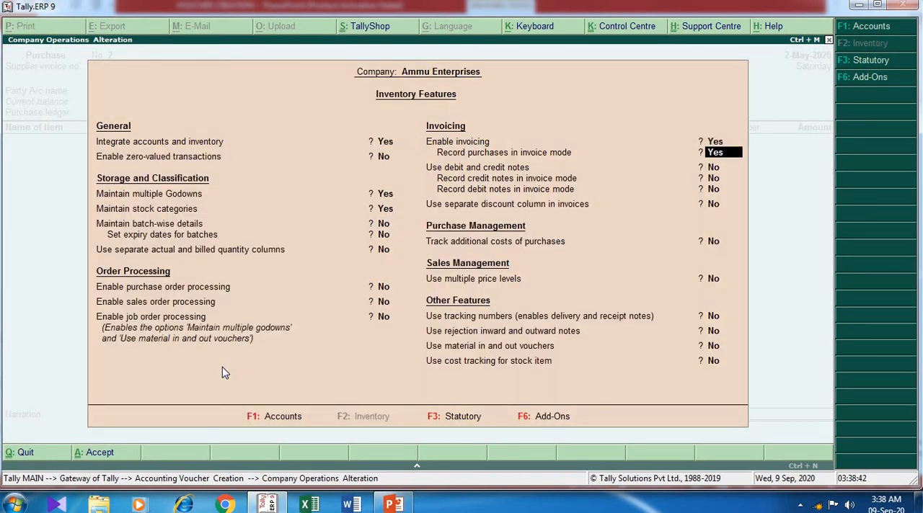
type("yes")
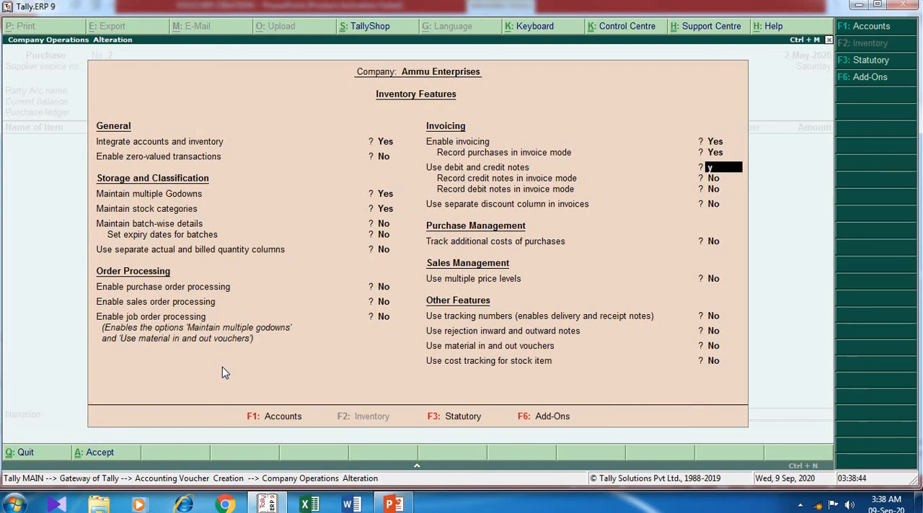
key("Return")
key("Return")
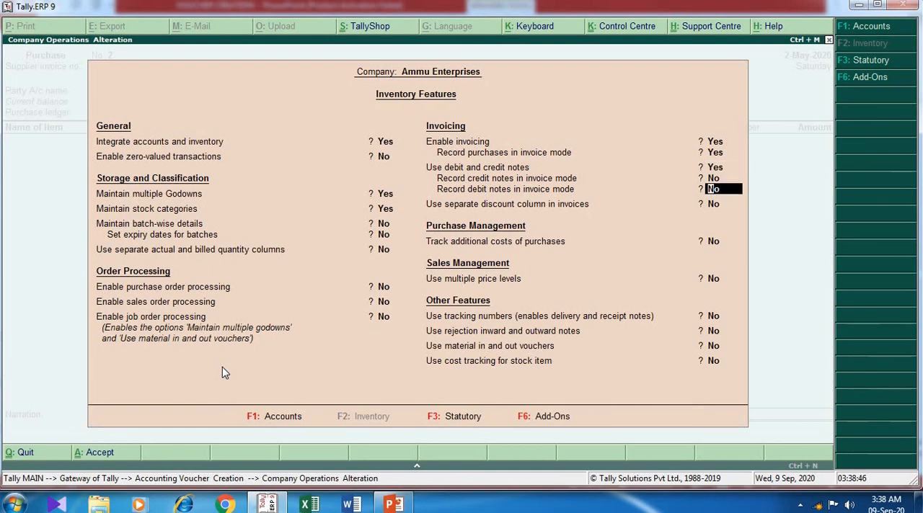
type("yes")
key("Return")
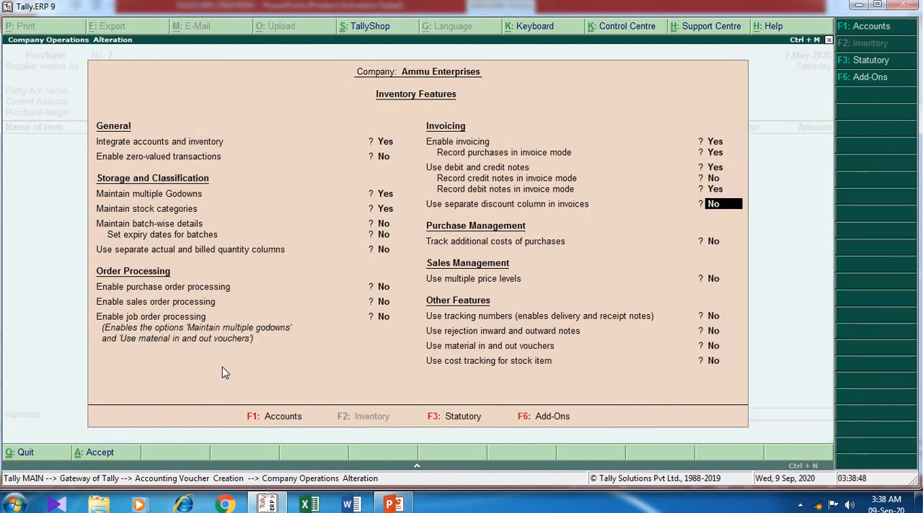
key("ctrl+a")
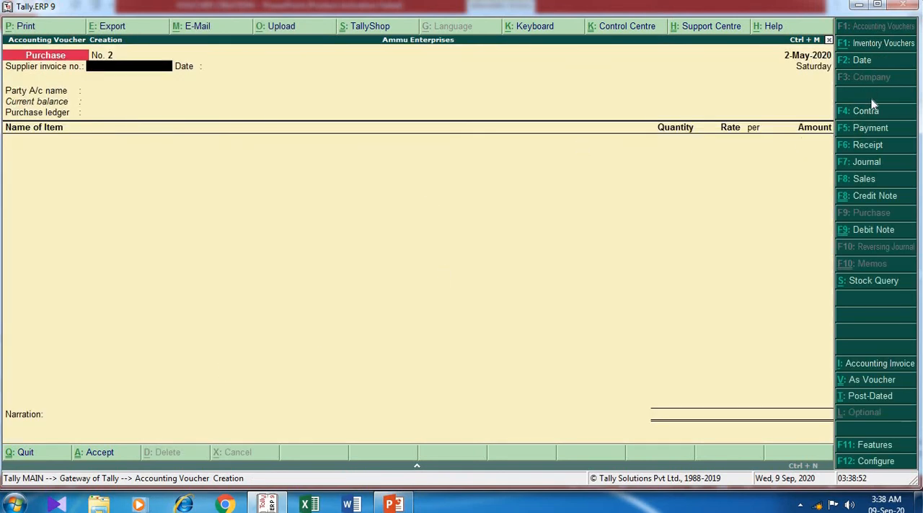
- Start a debit note voucher with original invoice number invoice/01/2020-21 and original invoice date 1-May-2020
left_click(866, 230)
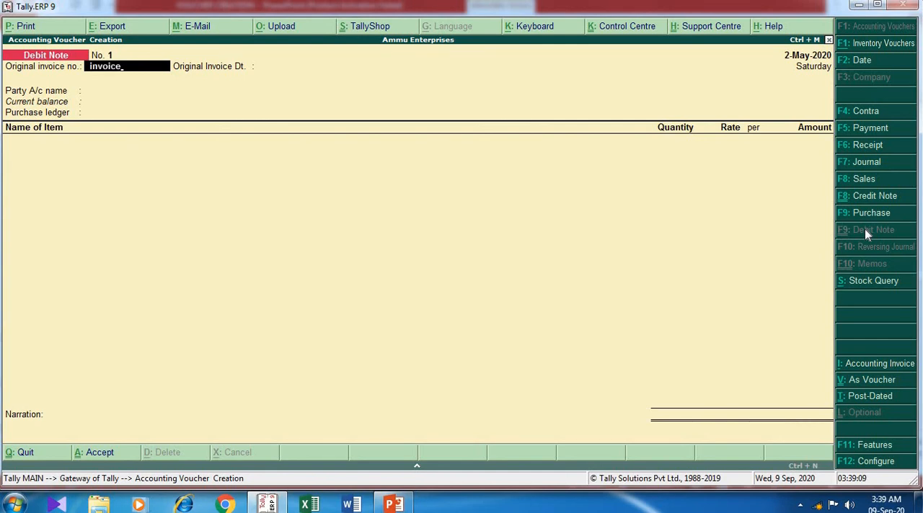
type("/01/2020-21")
key("Return")
type("1/5")
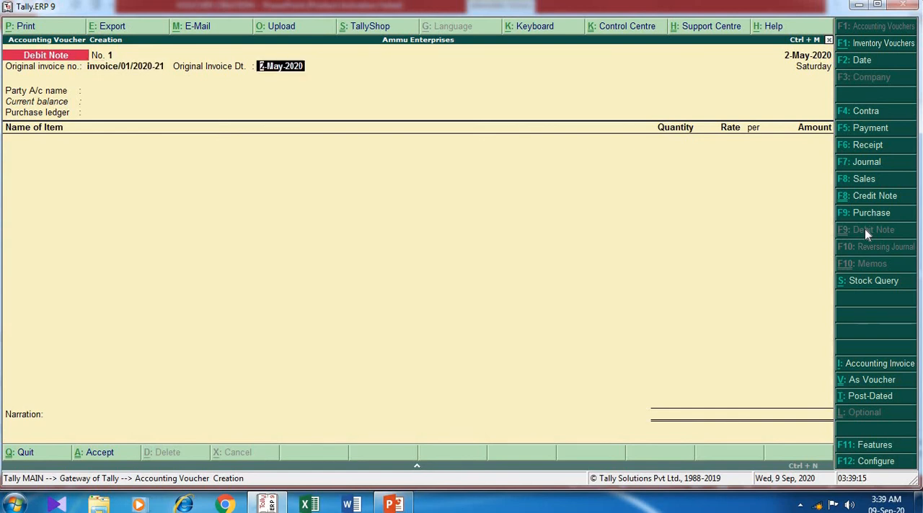
type("/2020")
key("Return")
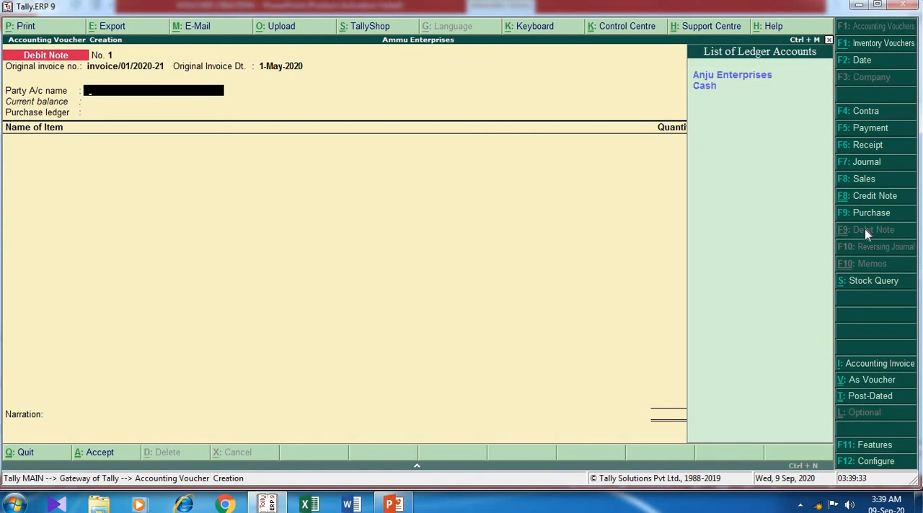
- Select Anju Enterprises as the debit note's party account and accept the default party details
key("Return")
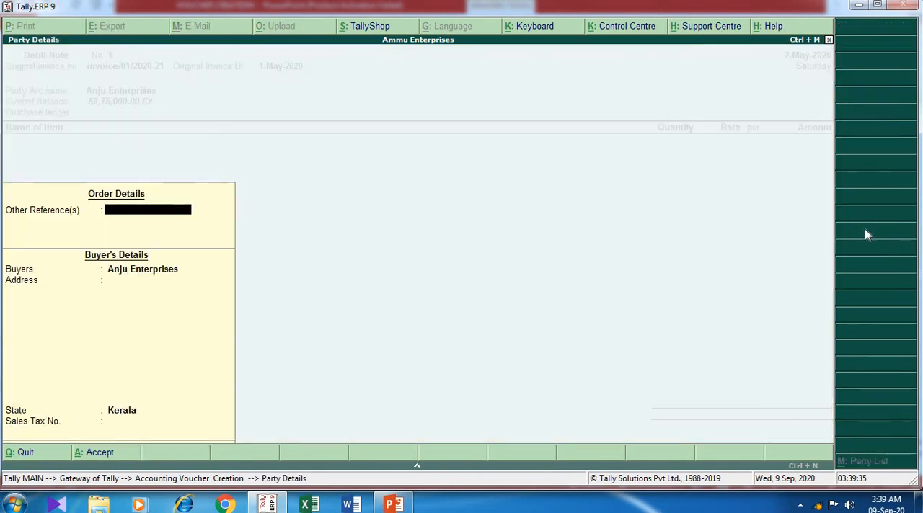
key("Return")
key("Return")
key("Return")
key("Return")
key("Return")
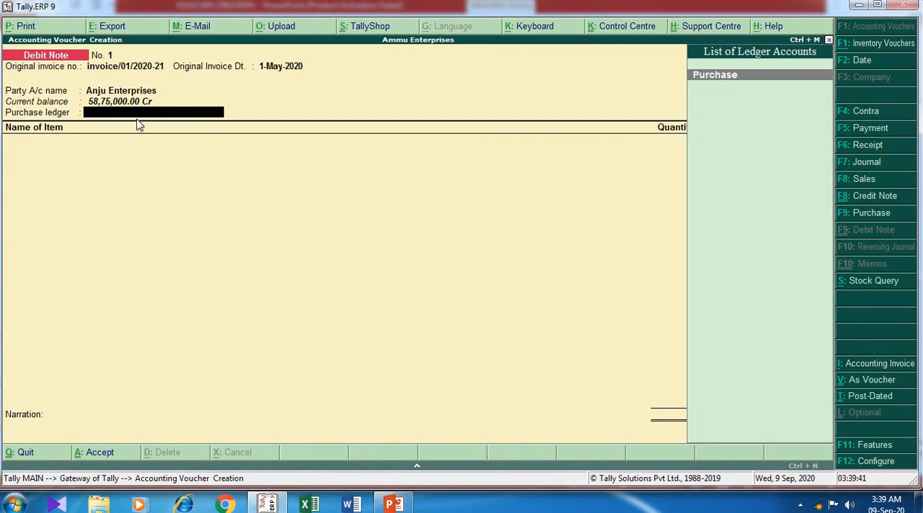
- Create a Purchase Return ledger under Purchase Accounts with inventory values affected, and use it as the voucher's purchase ledger
key("alt+c")
type("Pur")
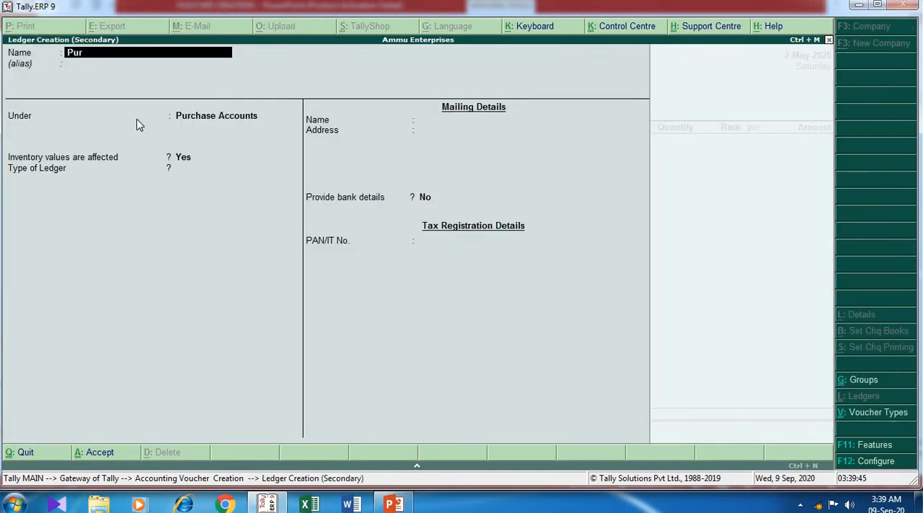
type("chase Return")
key("Return")
key("Return")
key("Return")
key("Return")
key("Return")
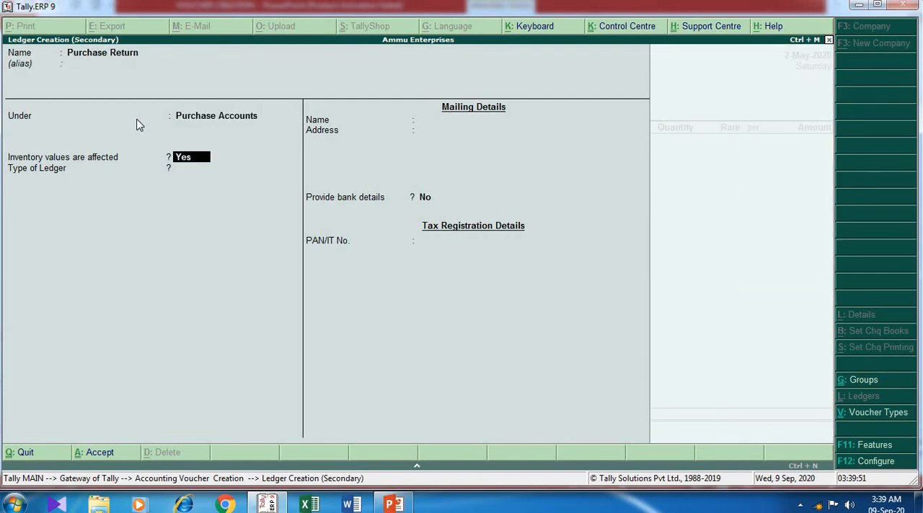
key("Return")
key("Return")
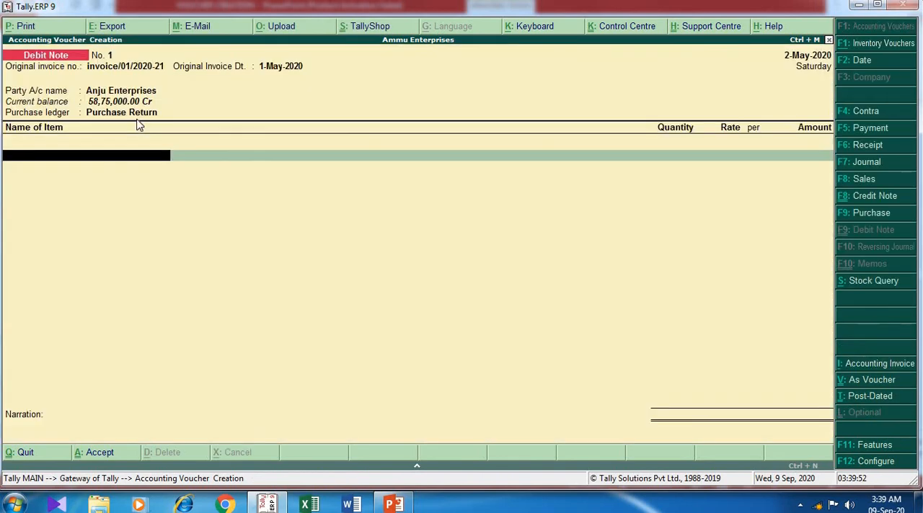
- Add stock item F11 Pro to the debit note, returning 50 pcs from the Edapilly godown at the rate of 15,000, and end the item list
key("Down")
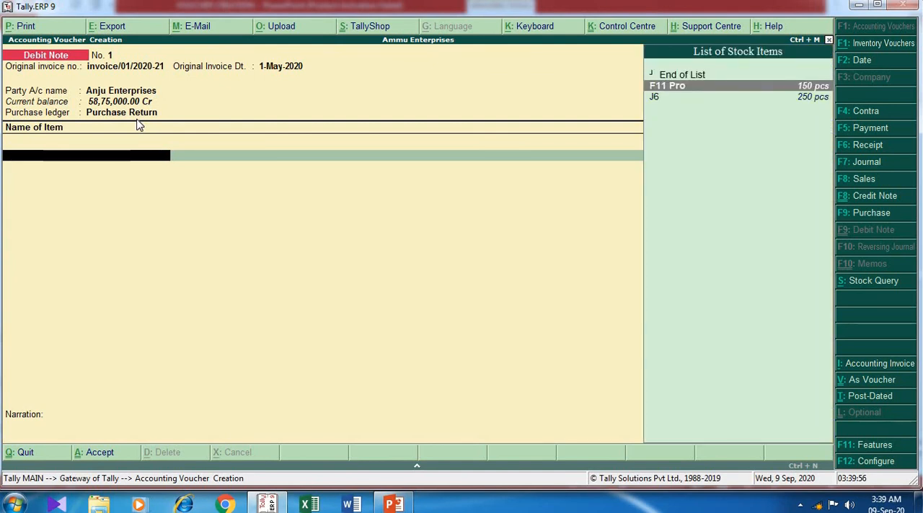
key("Return")
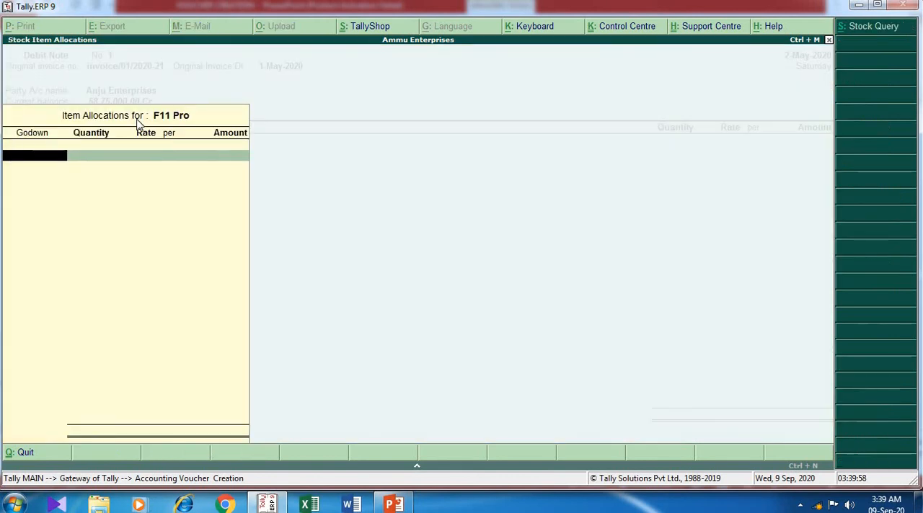
key("Down")
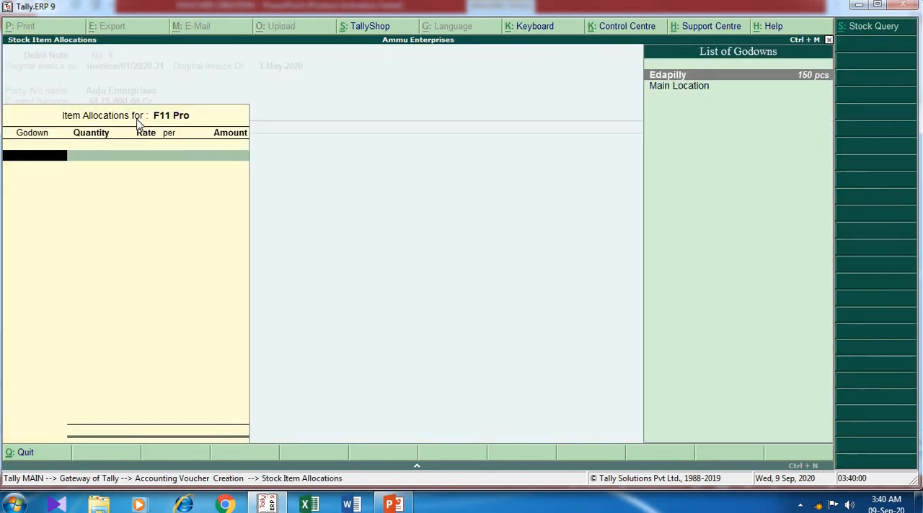
key("Return")
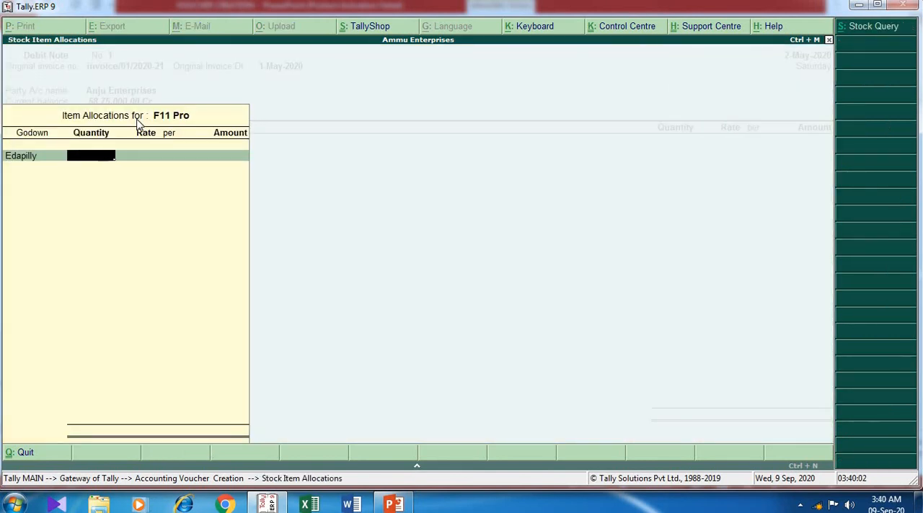
type("50")
key("Return")
key("Return")
key("Return")
key("Return")
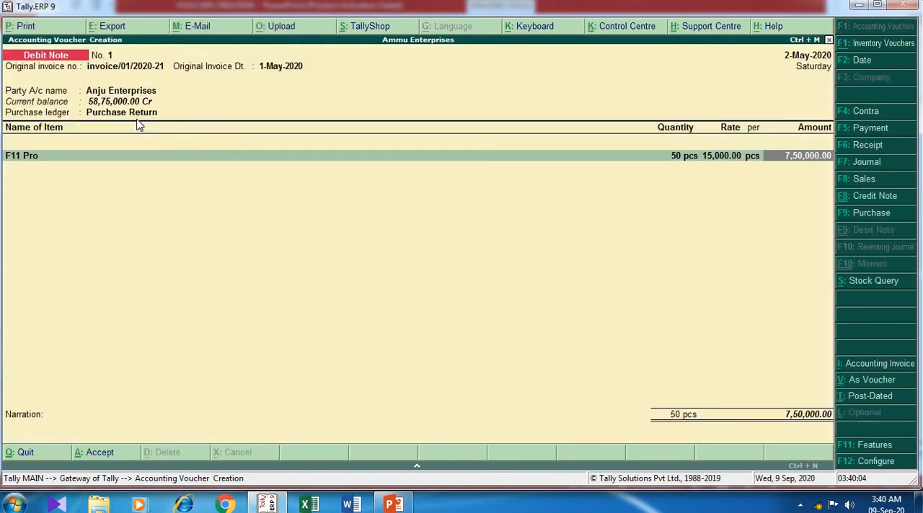
key("Return")
key("Return")
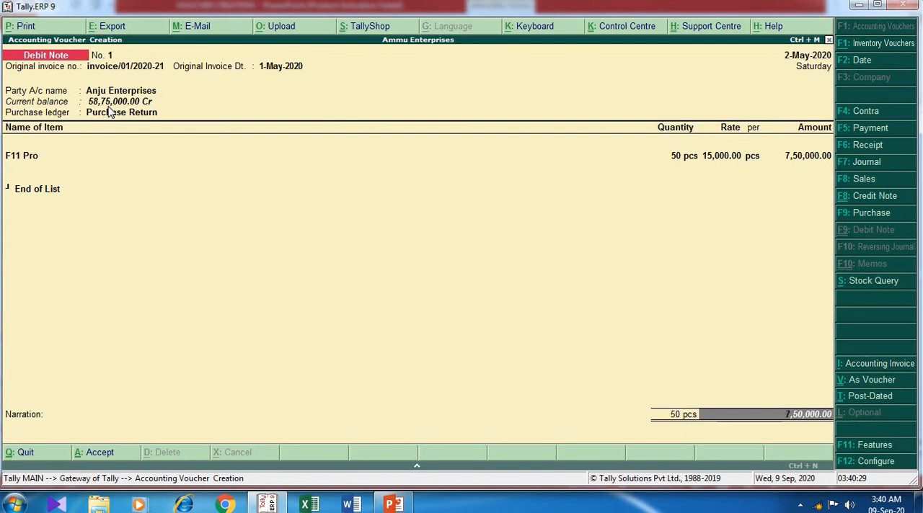
- Allocate the return amount in the bill-wise details as Agst Ref to the pending bill invoice/01/2020-21
key("Return")
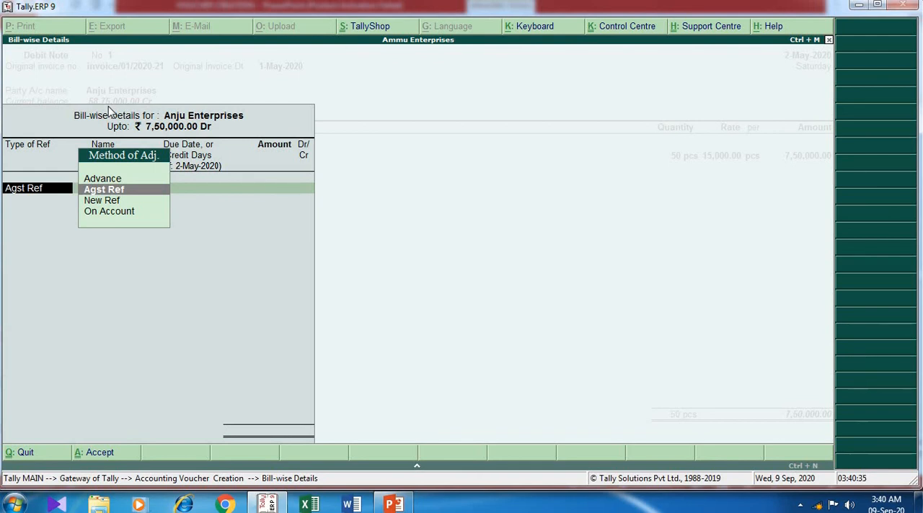
key("Return")
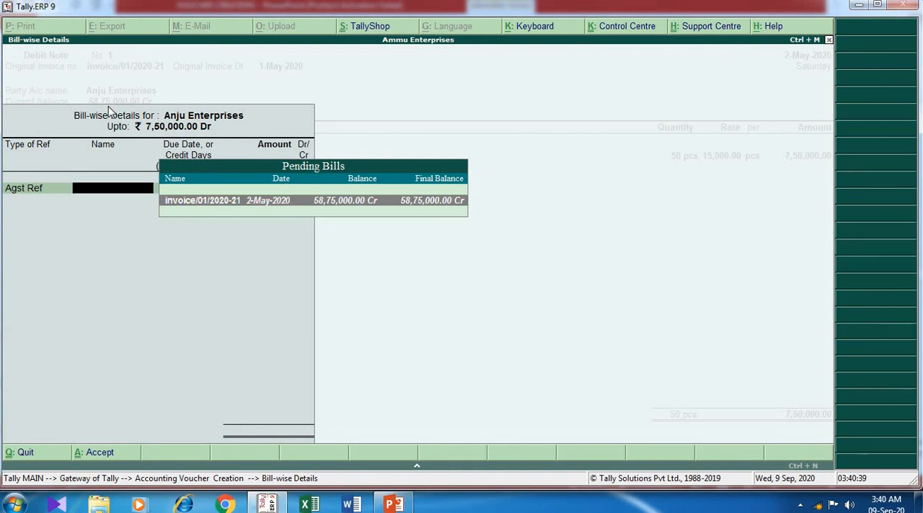
key("Return")
key("Return")
key("Return")
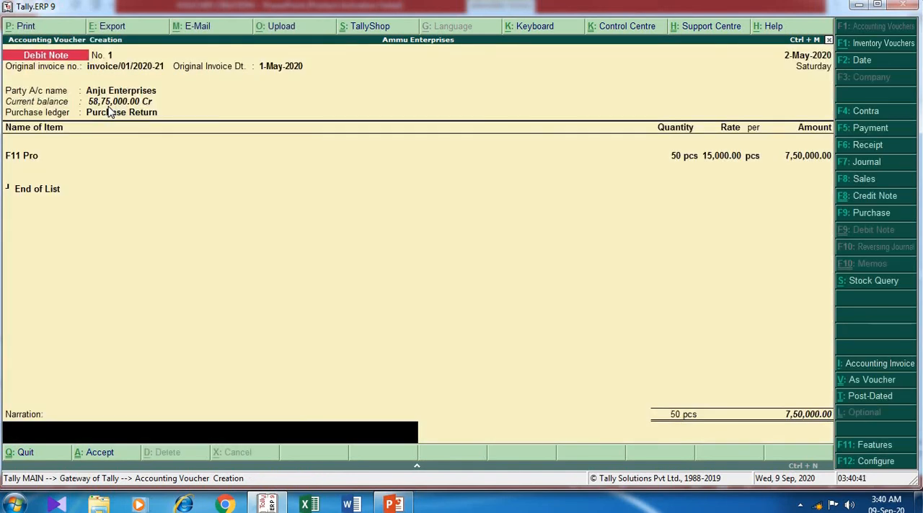
- Enter the narration "damaged producted returneed" and accept the debit note
type("damaged producted")
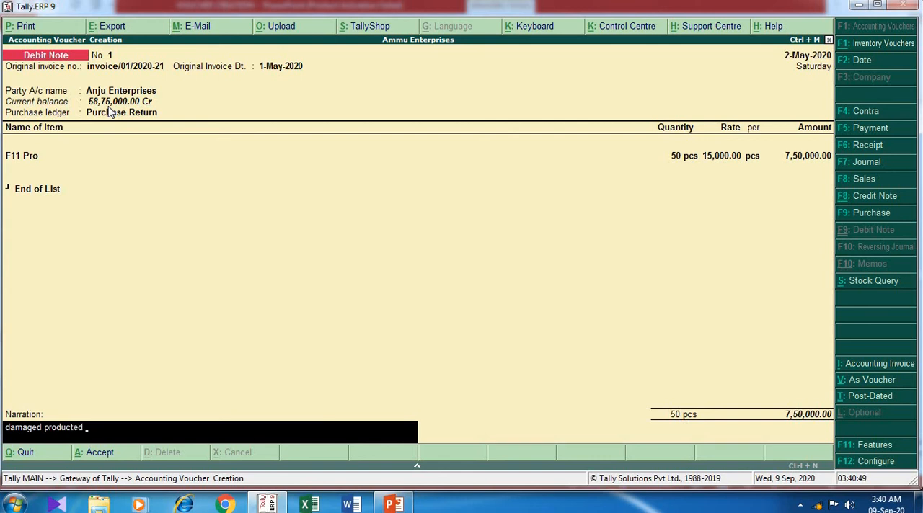
type(" returneed")
key("Return")
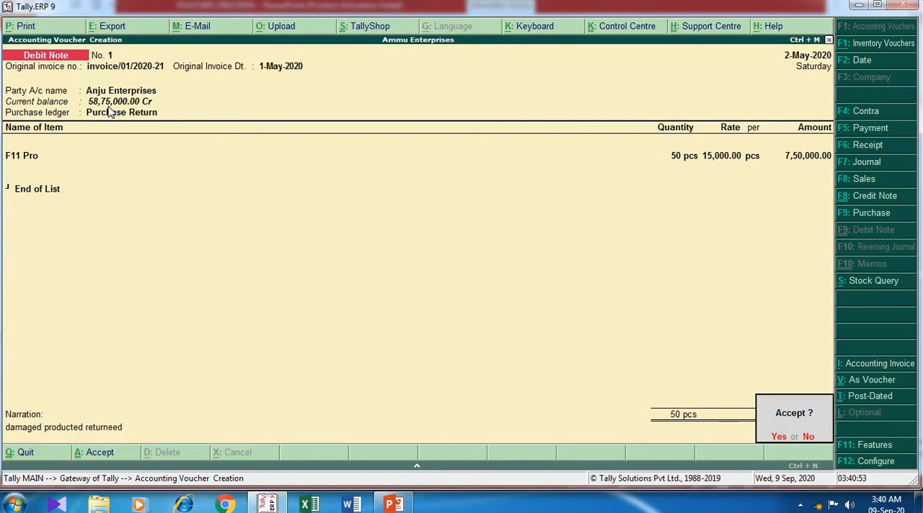
key("Return")
- Reopen the saved debit note to check the supplier's current balance, and return to the Gateway of Tally
key("Page_Up")
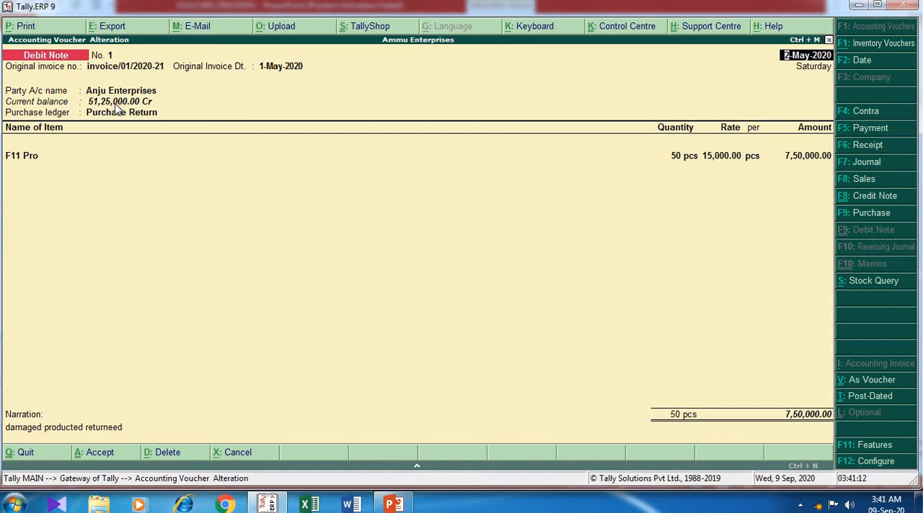
left_click(64, 165)
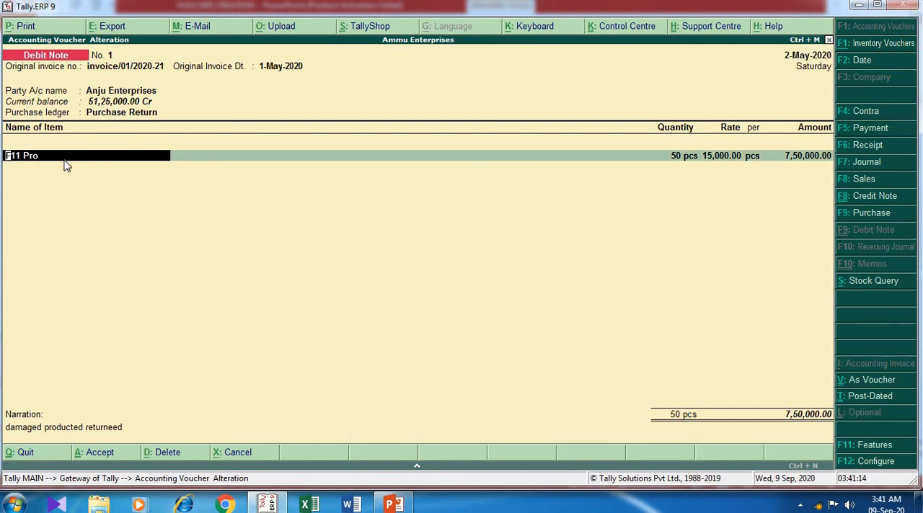
left_click(828, 42)
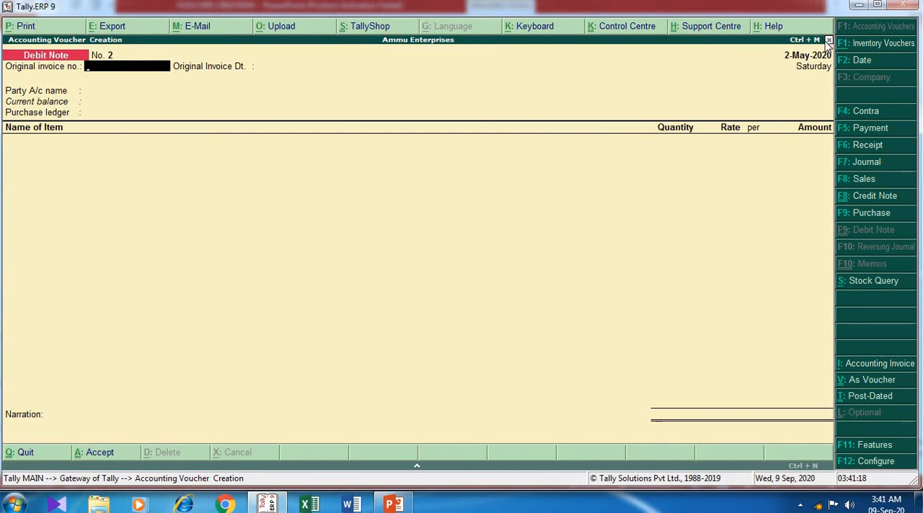
left_click(828, 40)
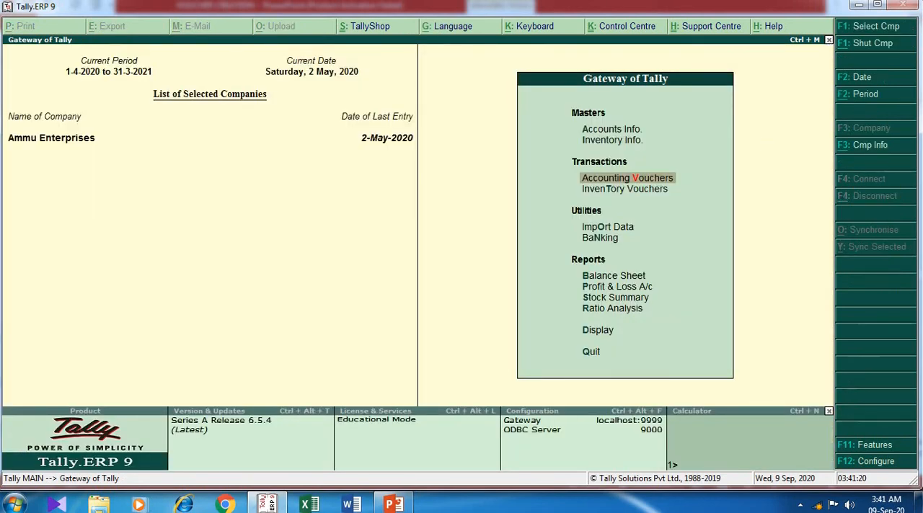
- Show the Balance Sheet in detailed form to check sundry creditors and closing stock, and close it
key("Down")
key("Down")
key("Down")
key("Down")
key("Down")
key("Up")
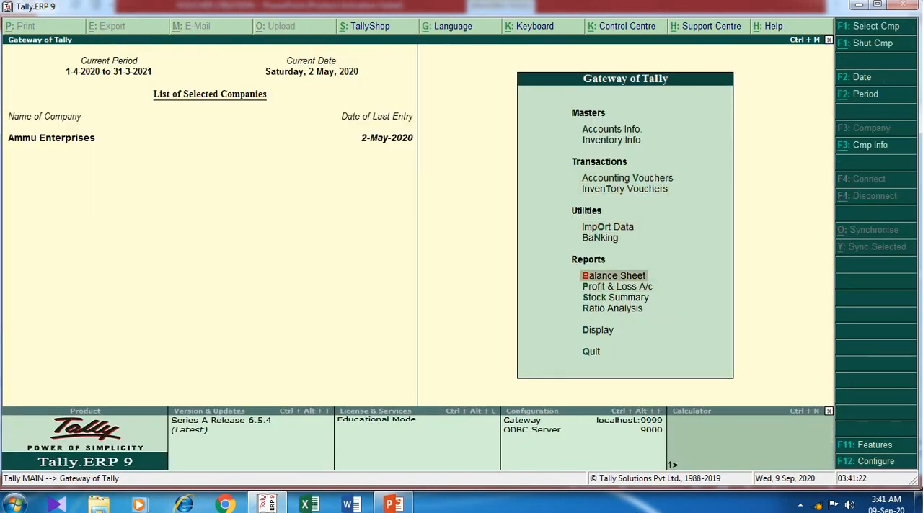
key("Return")
key("alt+F1")
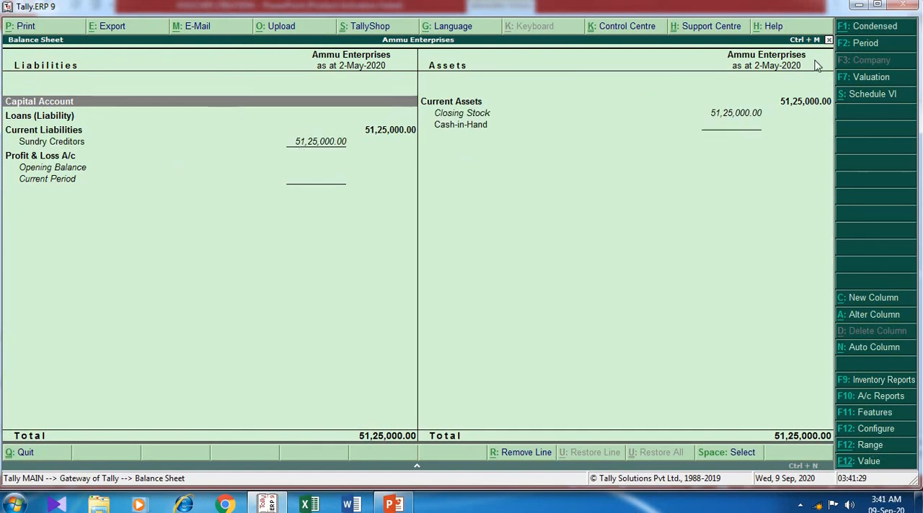
left_click(828, 39)
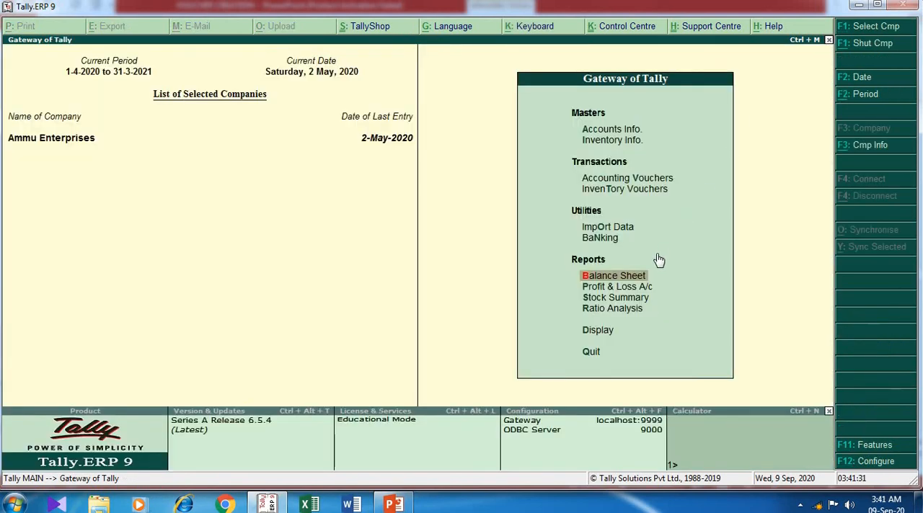
- Show the Profit & Loss A/c in detailed form to check the purchase return under Purchase Accounts
key("Down")
key("Return")
key("alt+F1")
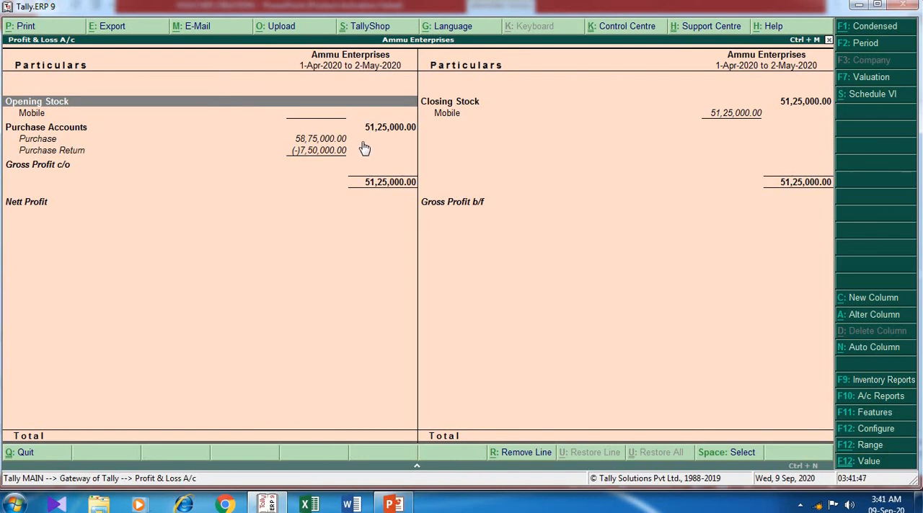
- Close the Profit & Loss A/c, show the Stock Summary in detailed form to check item quantities and values, and close it
left_click(829, 40)
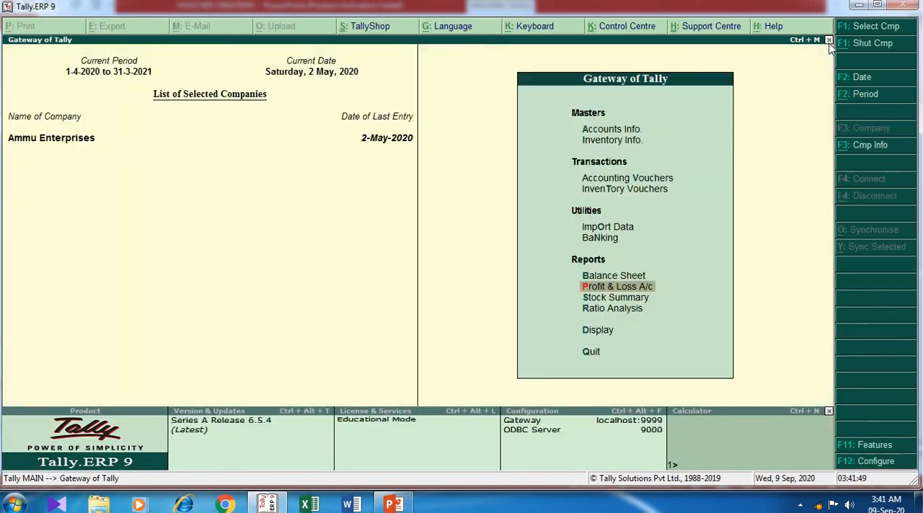
left_click(612, 298)
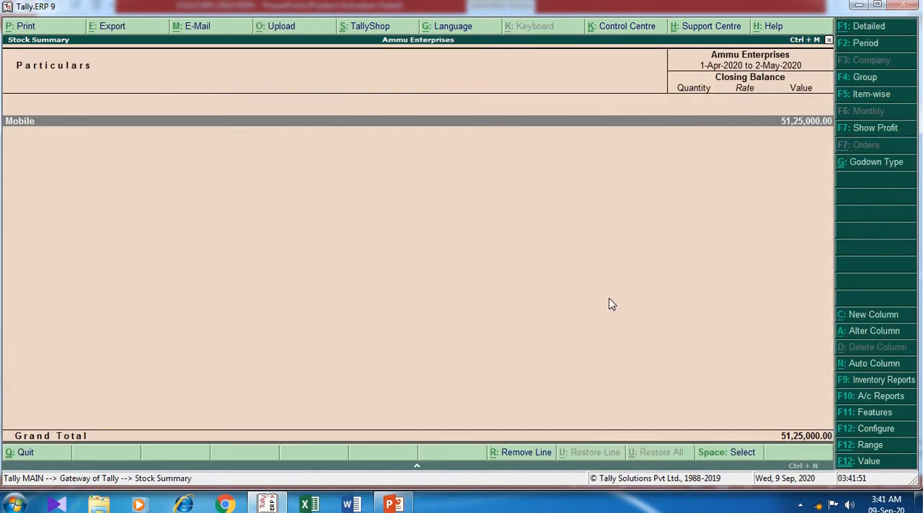
left_click(884, 31)
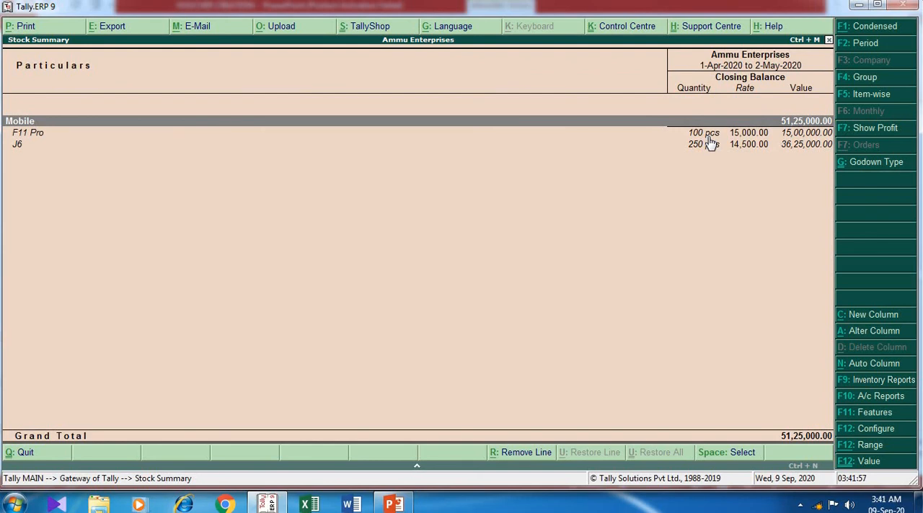
left_click(828, 41)
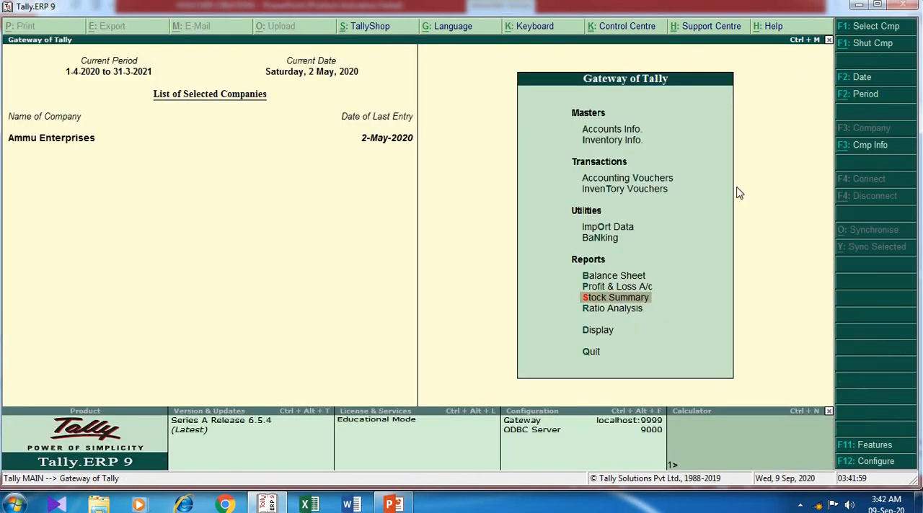
- Display the Anju Enterprises ledger from the account books to check its purchase and purchase return entries
left_click(604, 321)
key("Down")
key("Down")
key("Down")
key("Up")
key("Return")
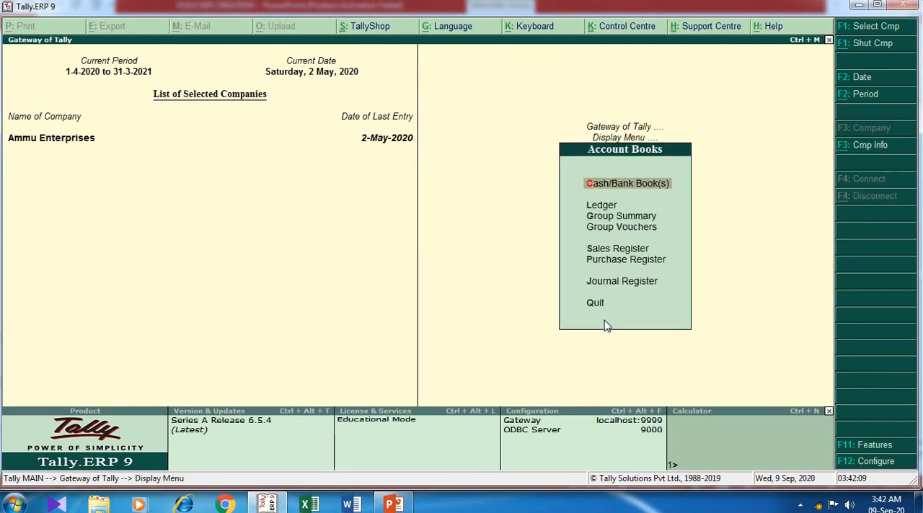
key("Down")
key("Down")
key("Up")
key("Return")
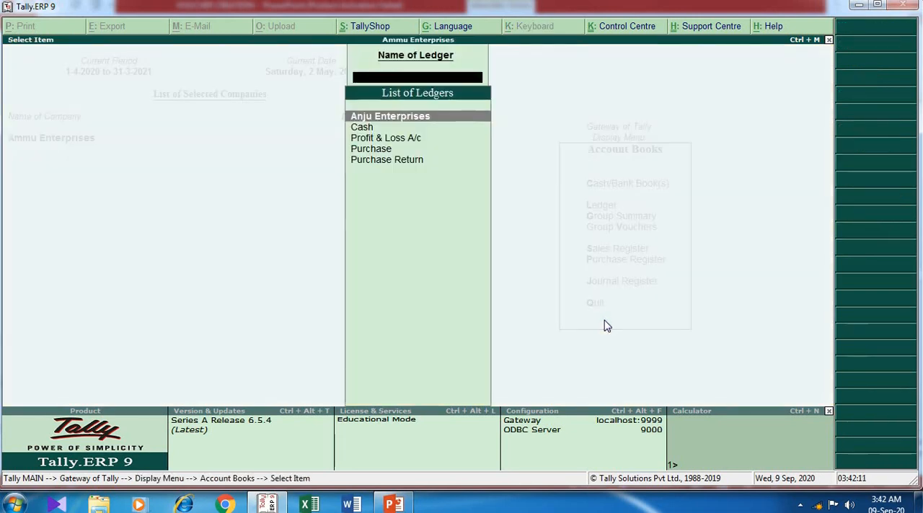
key("Return")
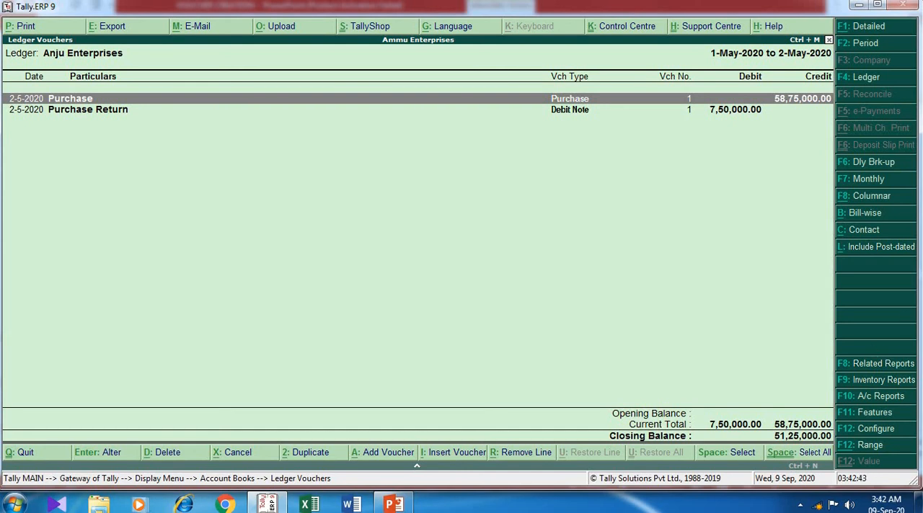
- Close the supplier's ledger vouchers and the account books to return to the Gateway of Tally
left_click(829, 40)
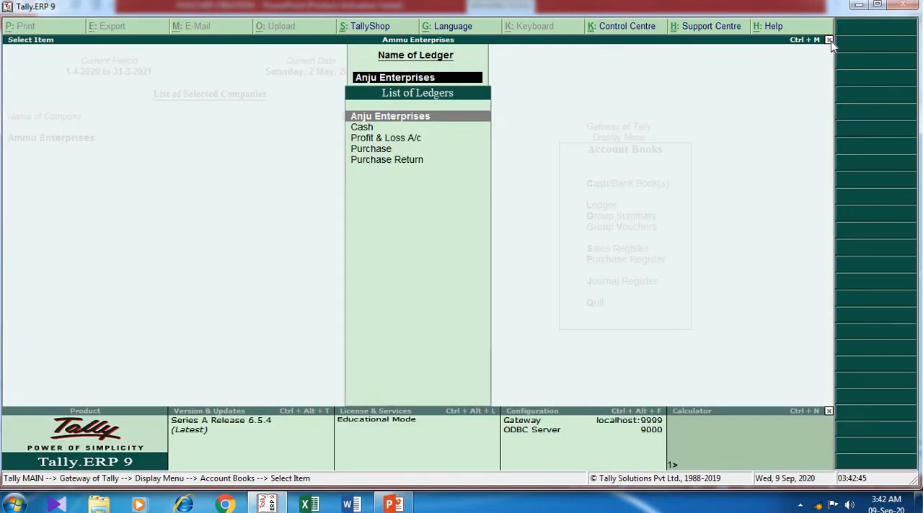
left_click(829, 40)
left_click(829, 41)
left_click(829, 40)
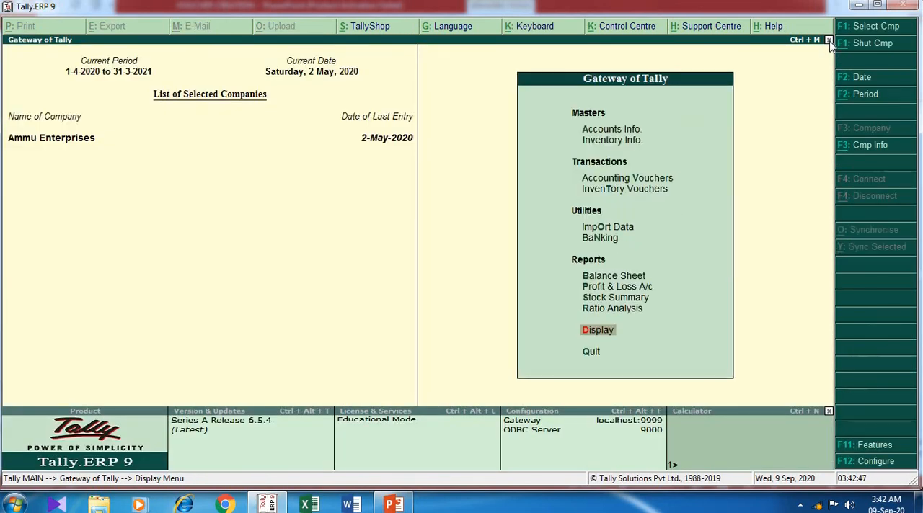